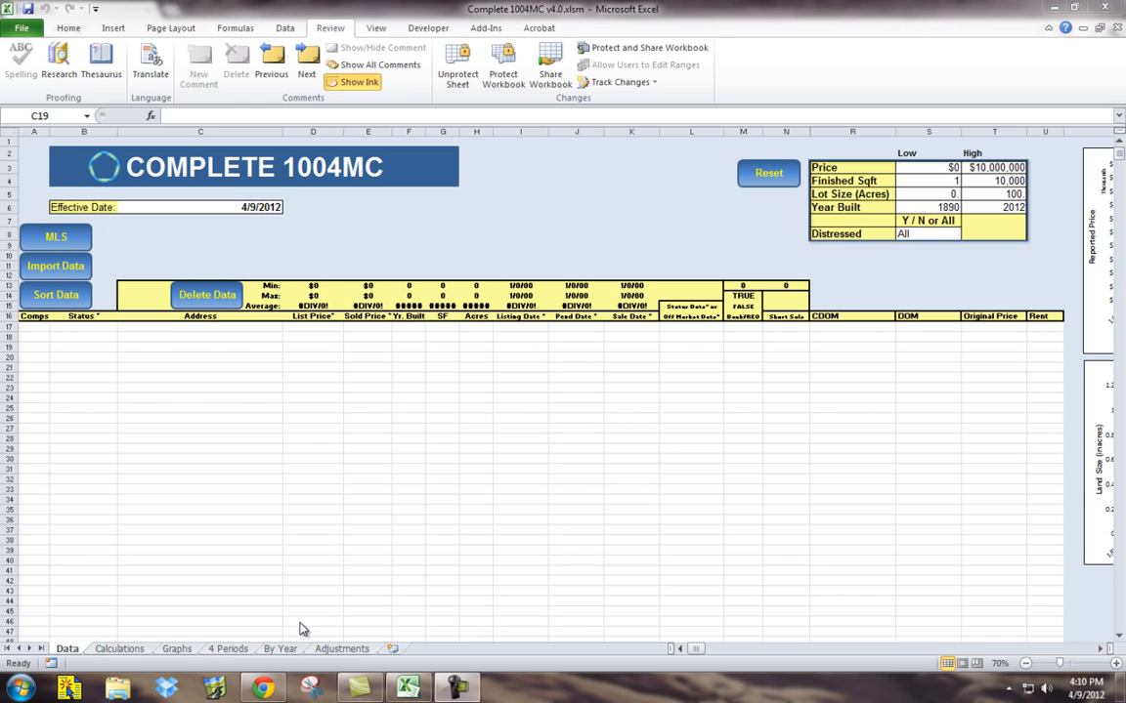
Step: Switch to the Matrix listing search in Chrome and set the Sold status range to 0-1464
left_click(261, 688)
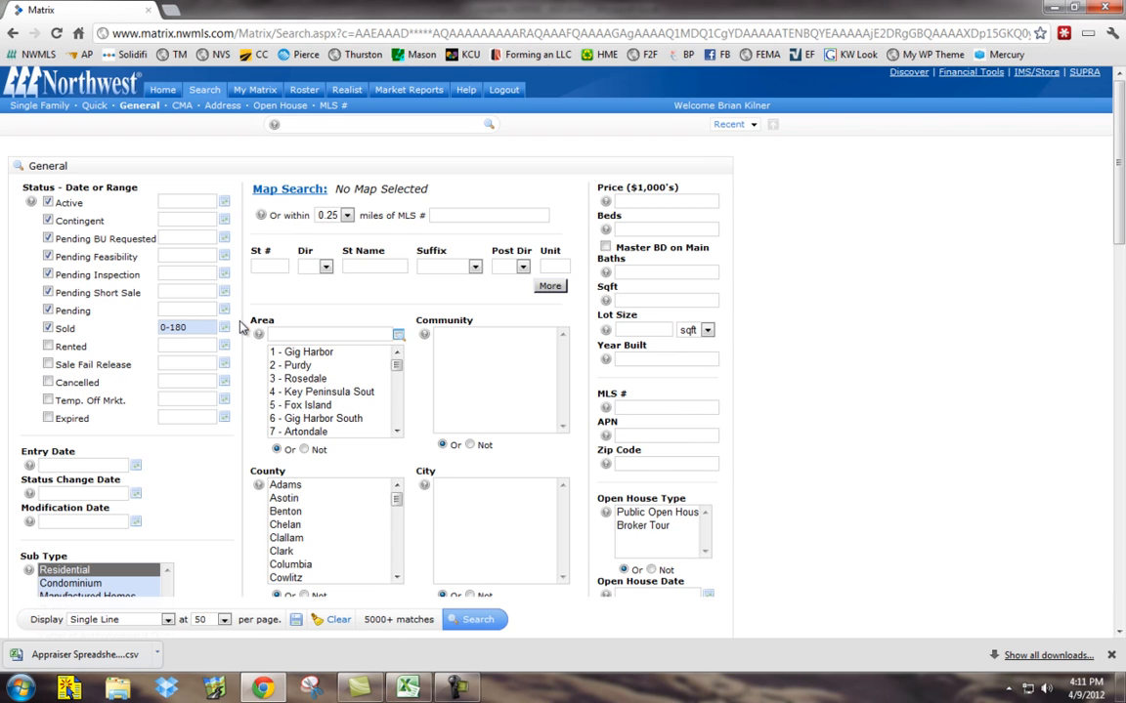
scroll(133, 420, "down", 3)
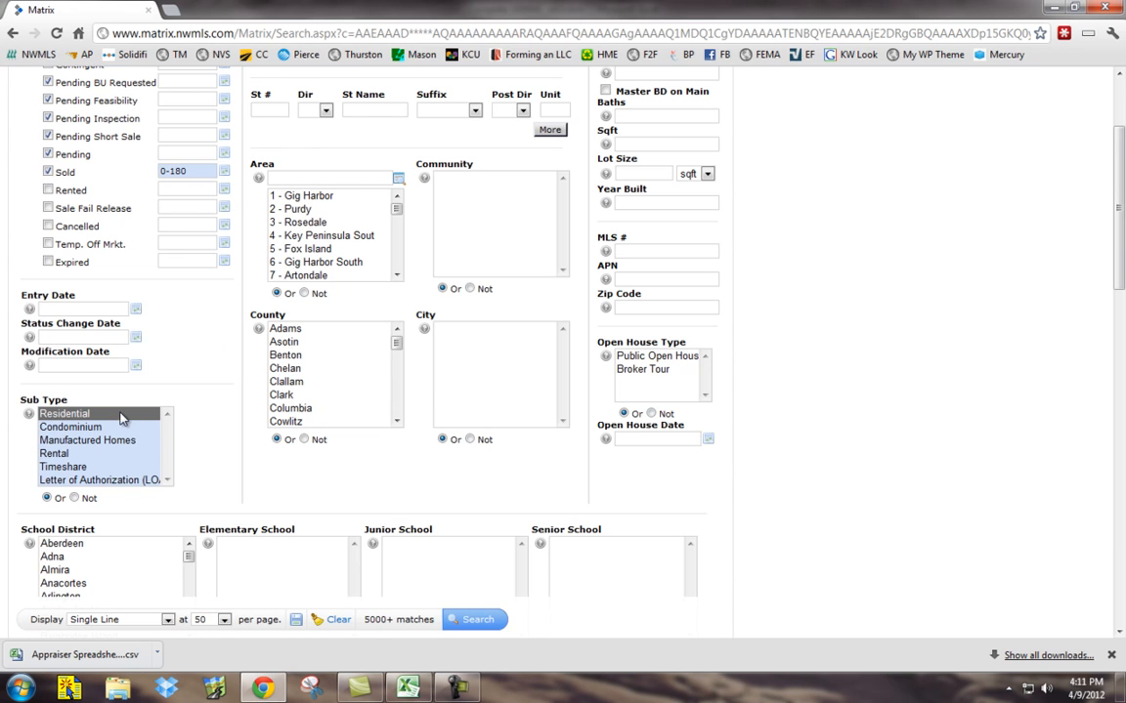
scroll(219, 373, "up", 3)
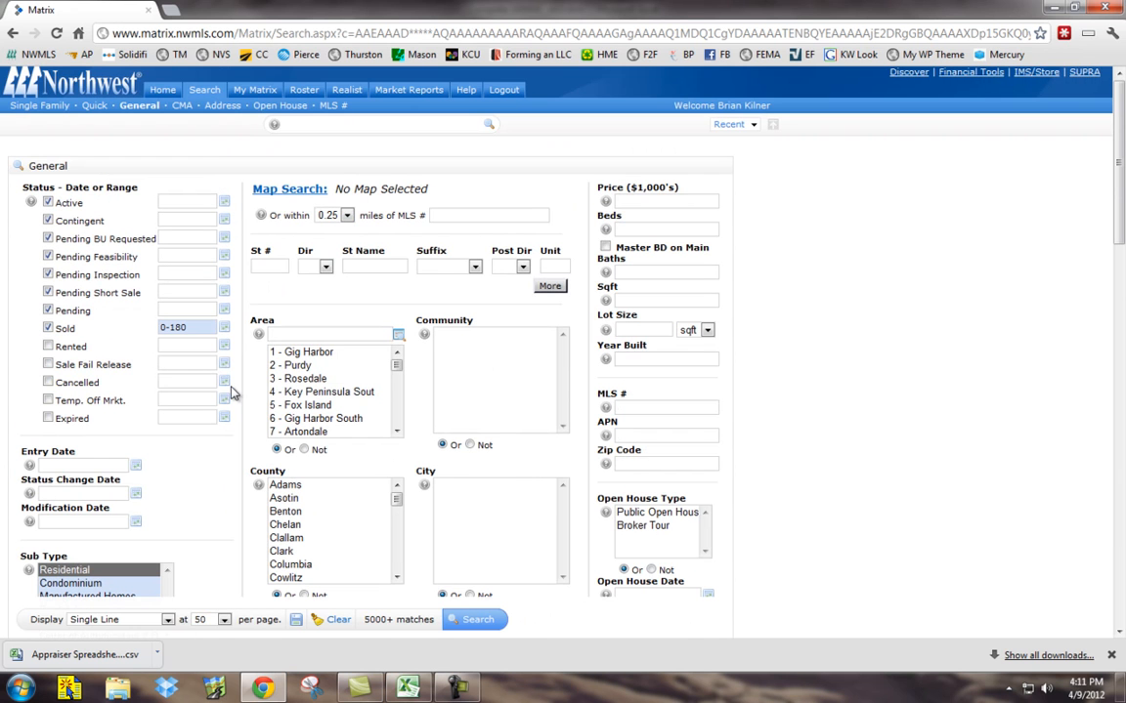
left_click(192, 328)
left_click(185, 327)
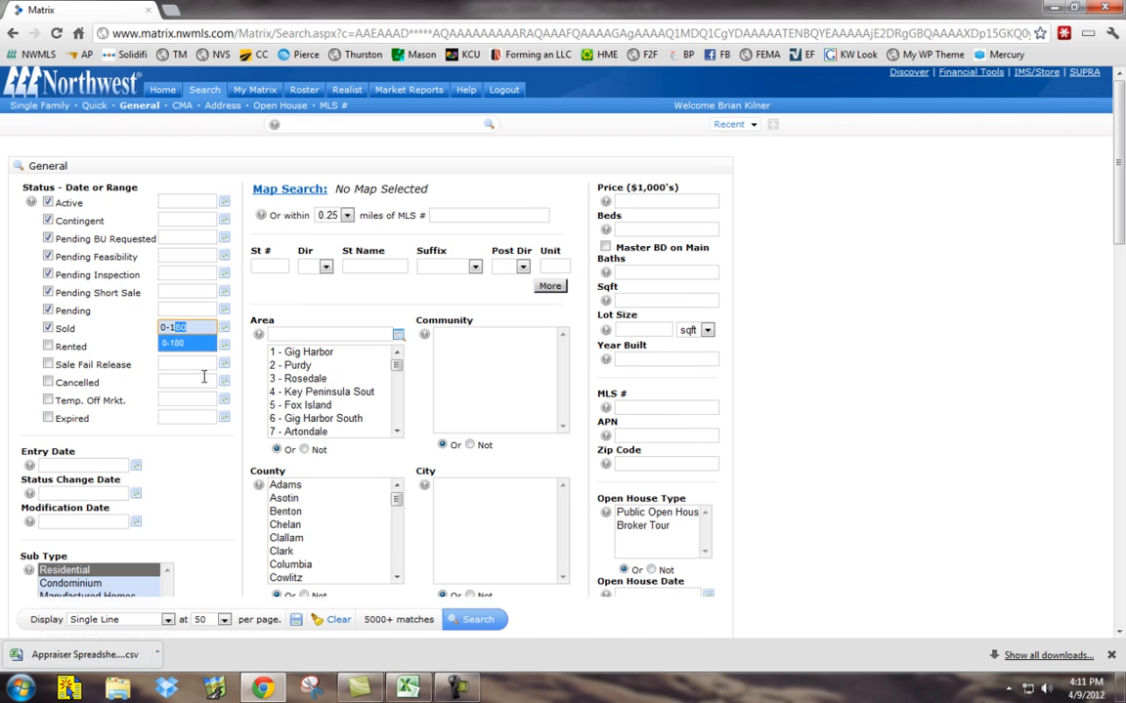
type("0-1464")
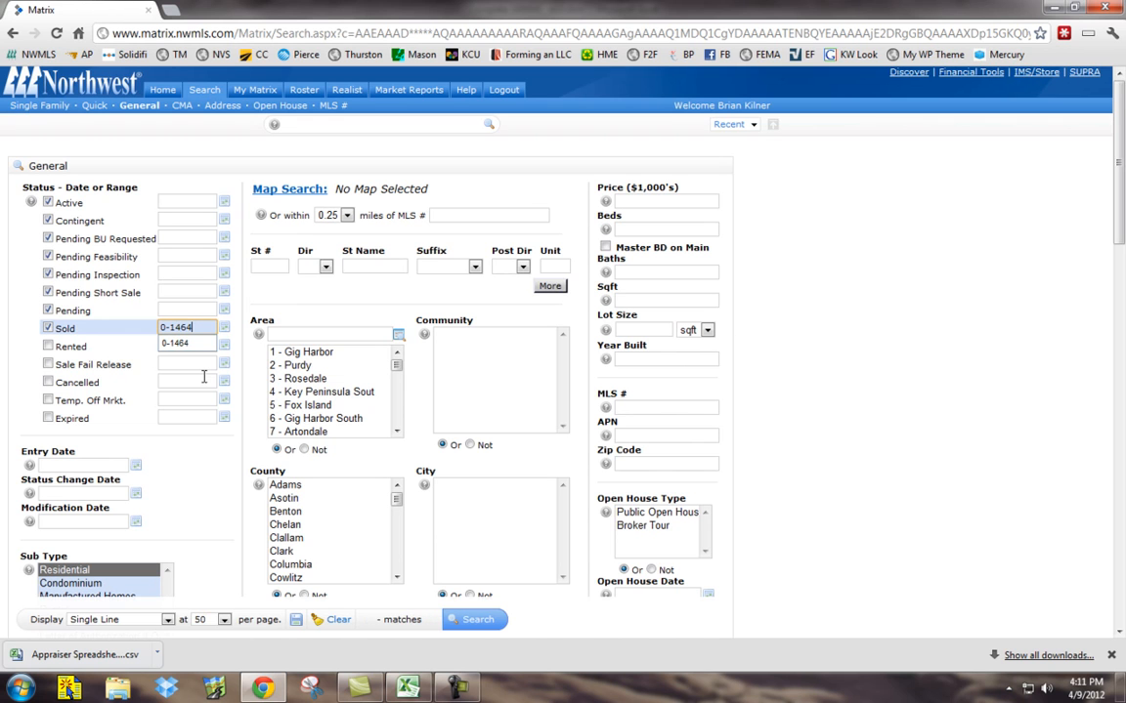
Step: Copy the Sold range 0-1464 into the Expired, Temp. Off Mrkt., Cancelled and Sale Fail Release statuses
left_click_drag(208, 328, 142, 330)
key("ctrl+c")
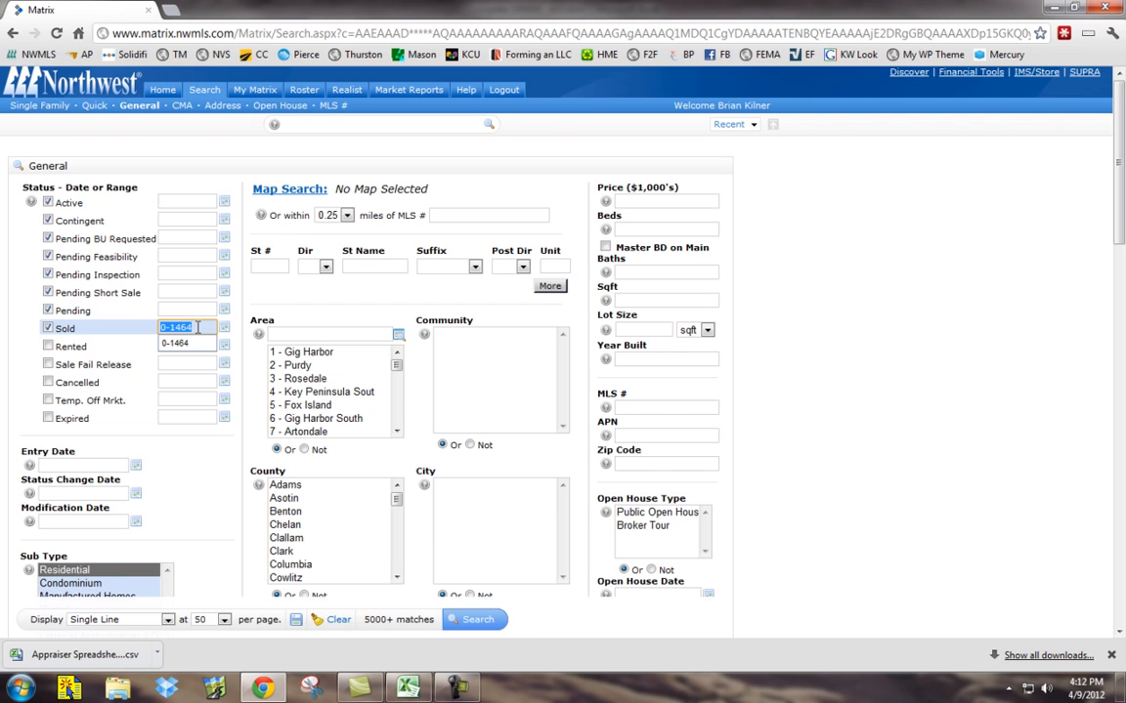
left_click(161, 417)
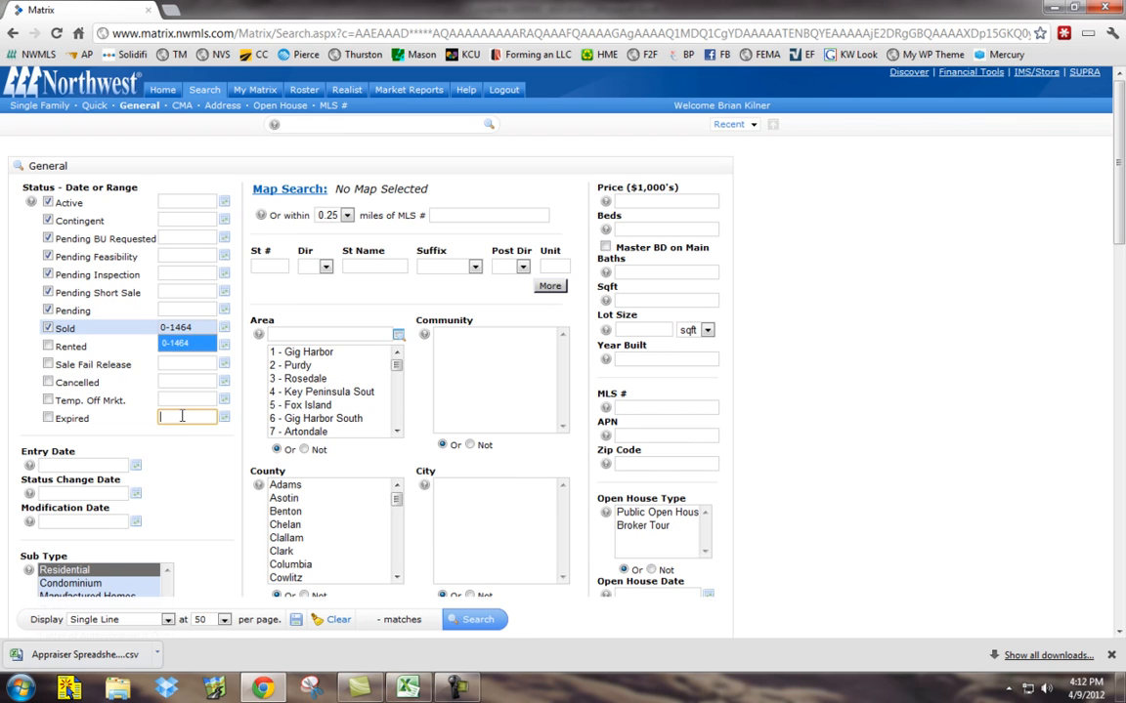
key("ctrl+v")
left_click(183, 399)
key("ctrl+v")
left_click(183, 382)
key("ctrl+v")
left_click(183, 365)
key("ctrl+v")
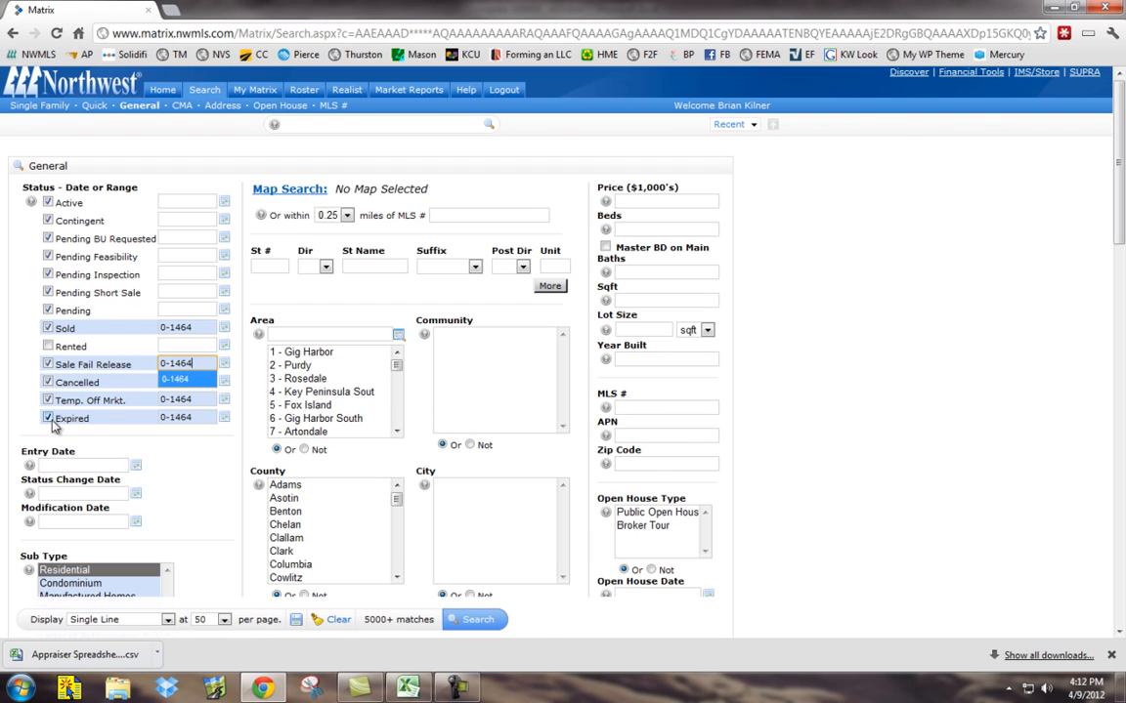
left_click(205, 528)
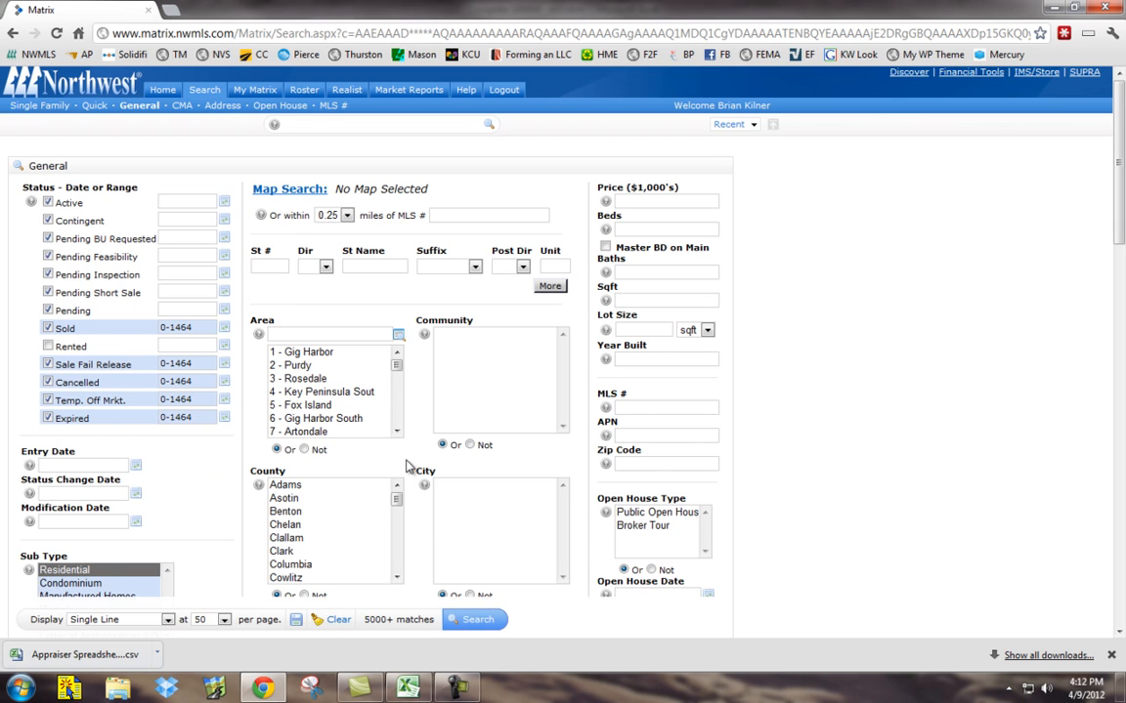
Step: Define a circular map search region in south Tacoma, between I-5 and Pacific Ave, reaching just past S 56th St
left_click(312, 193)
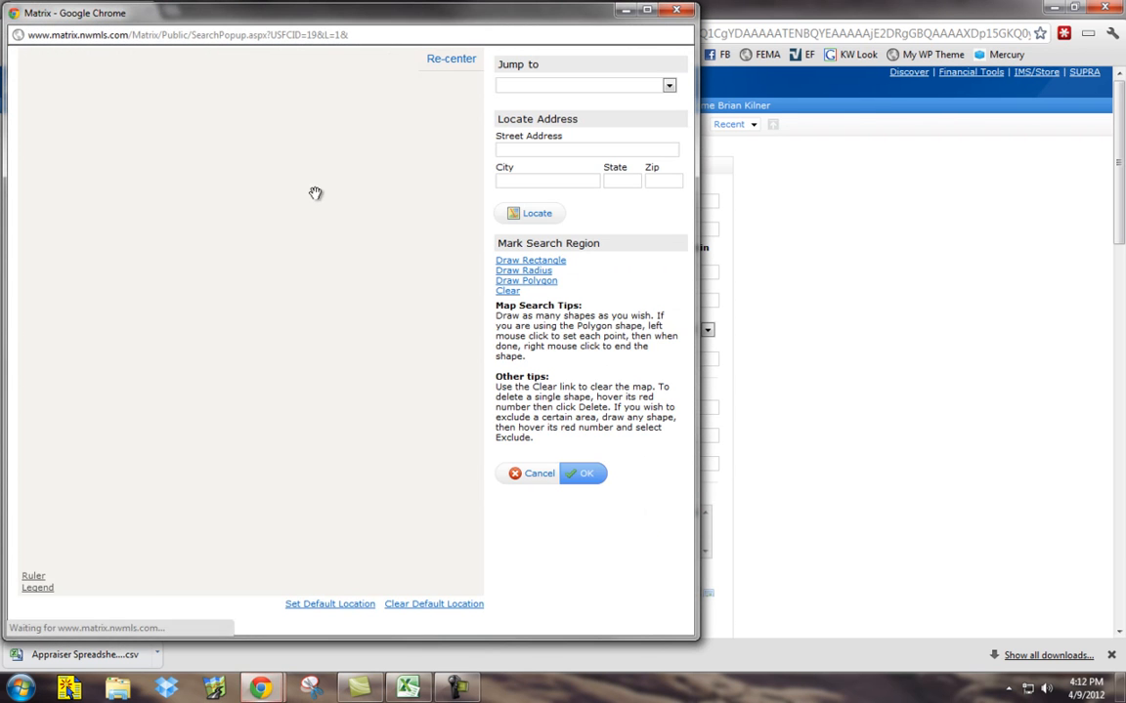
left_click_drag(430, 363, 306, 358)
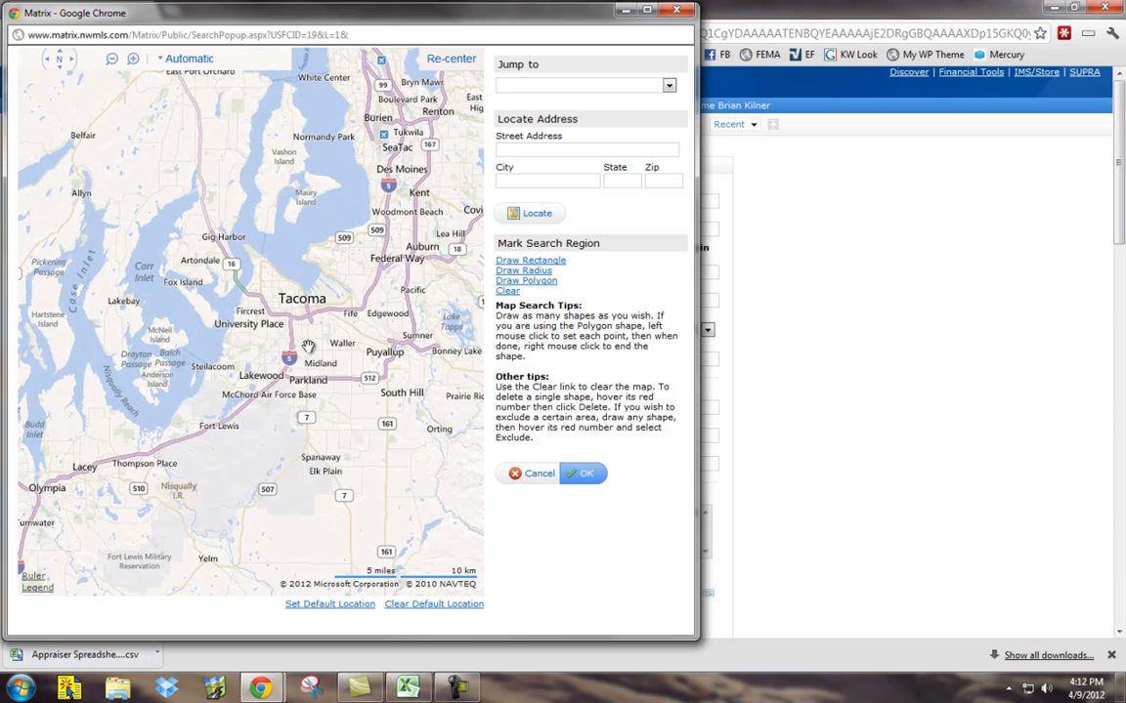
scroll(305, 358, "up", 2)
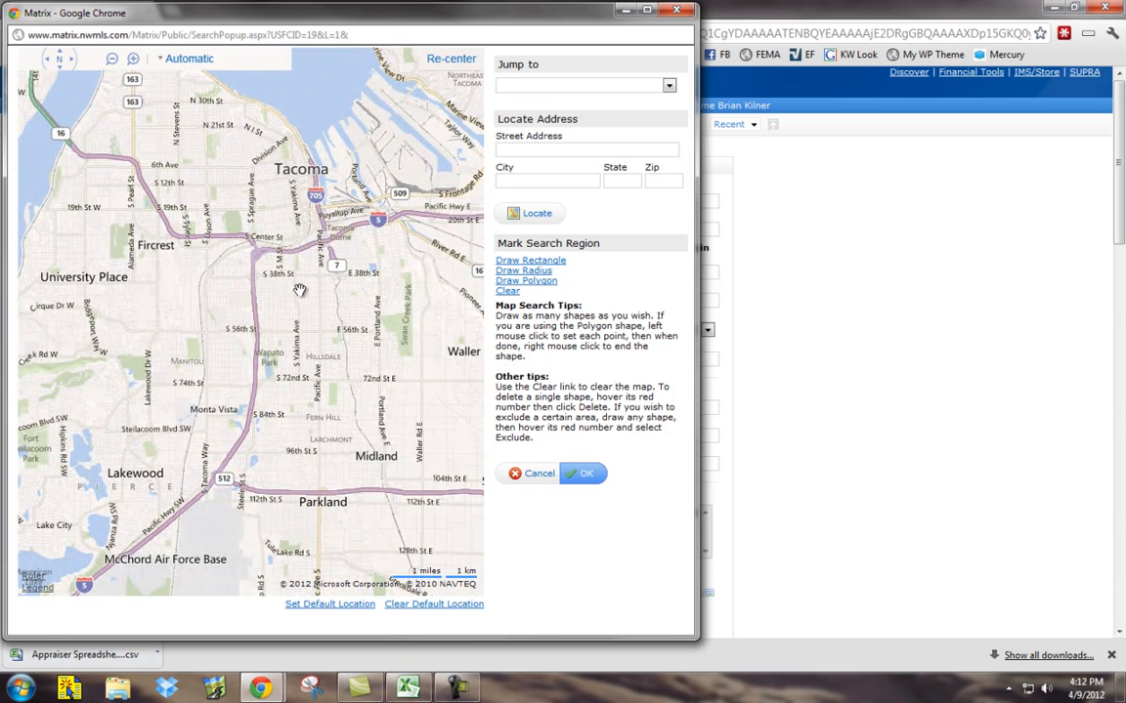
left_click_drag(491, 25, 1053, 43)
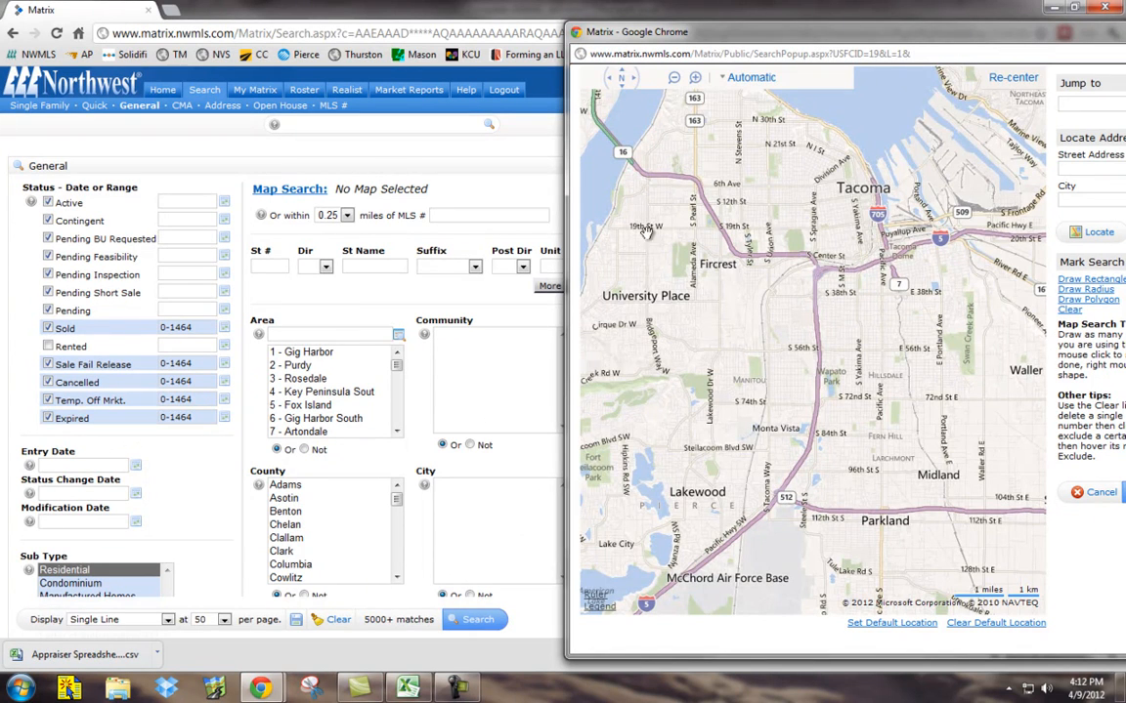
left_click_drag(844, 37, 462, 34)
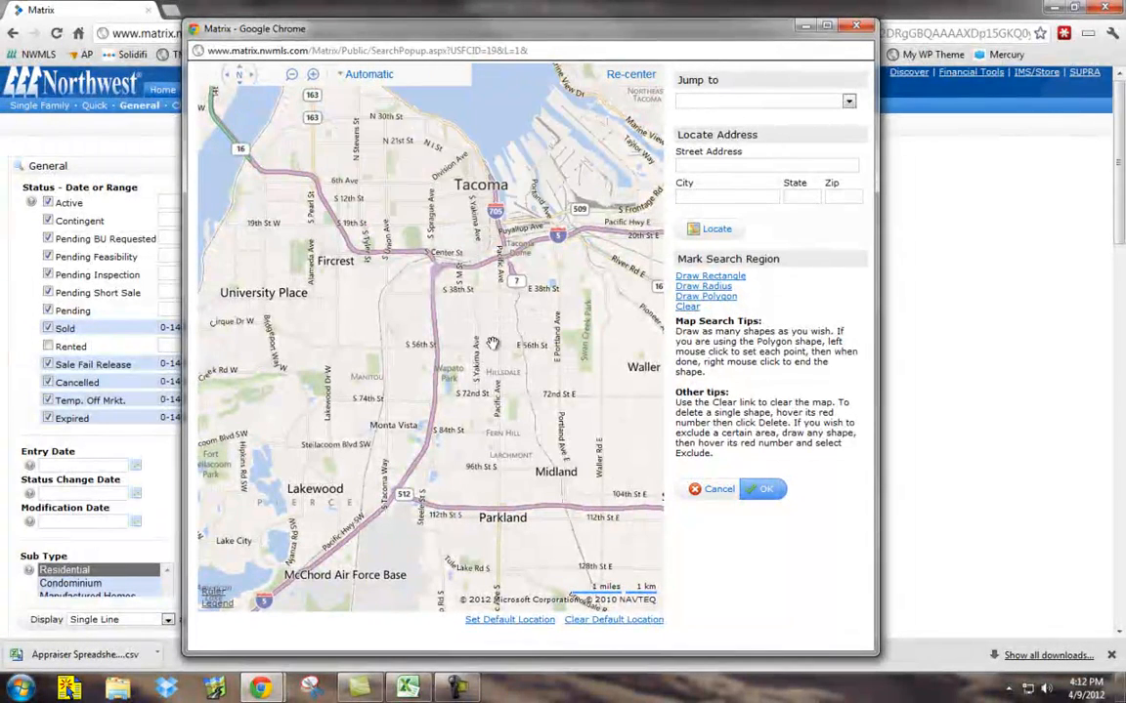
scroll(495, 343, "up", 2)
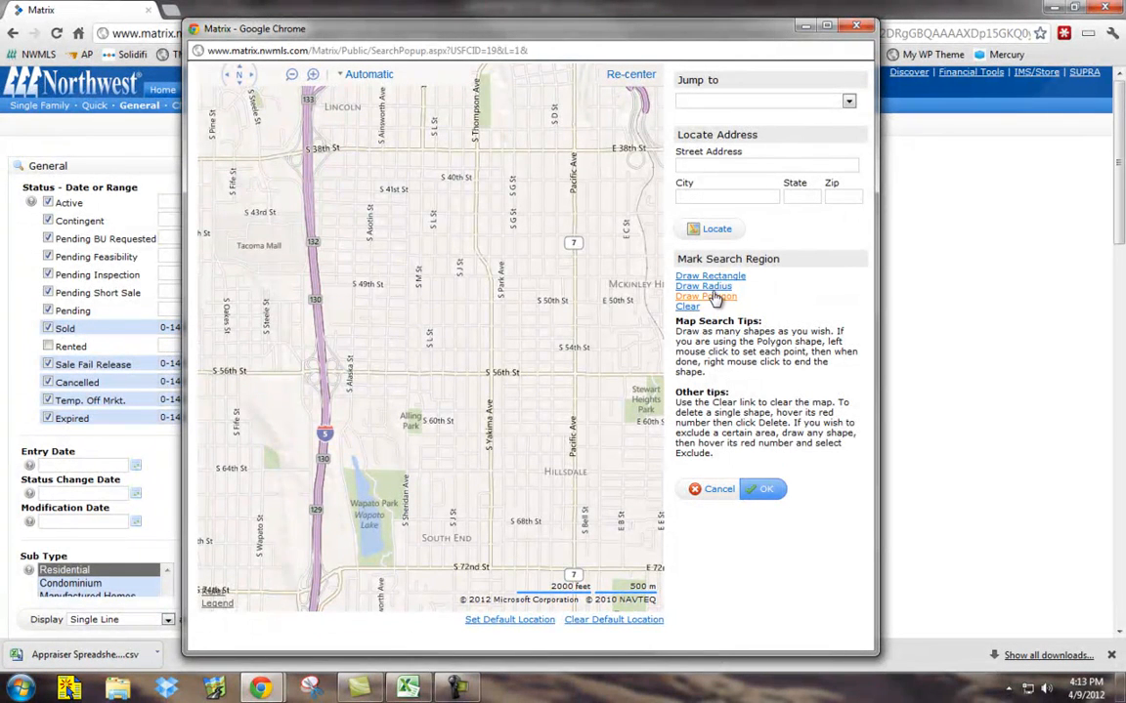
left_click(714, 291)
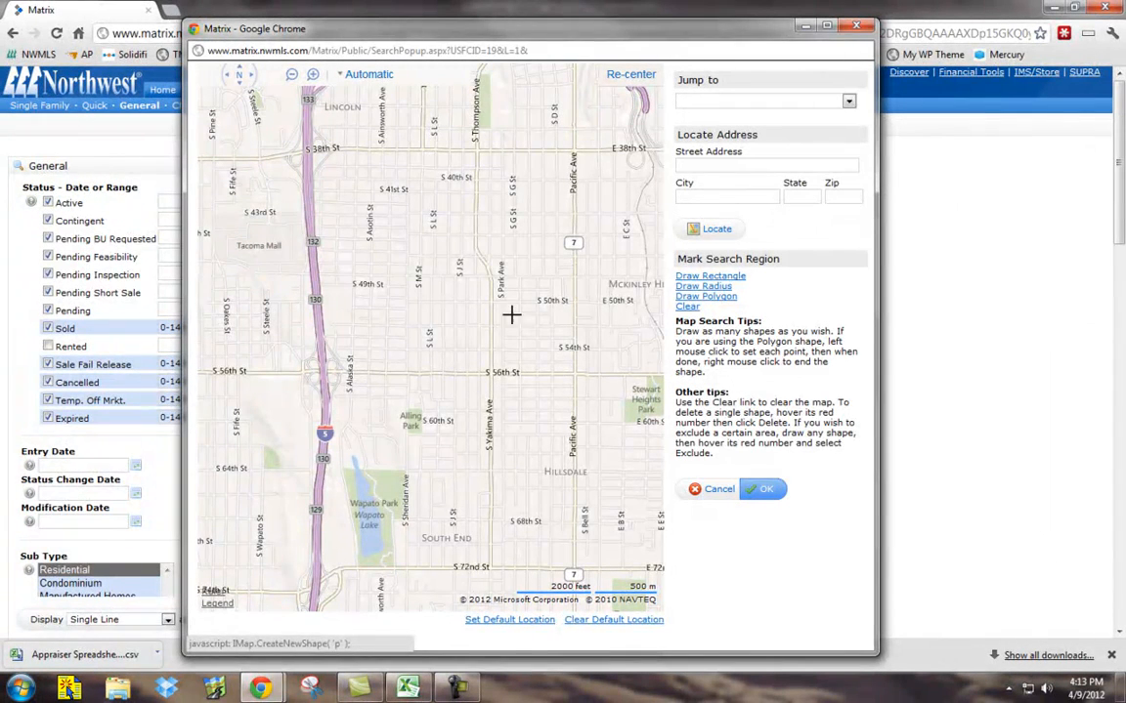
left_click_drag(459, 314, 529, 391)
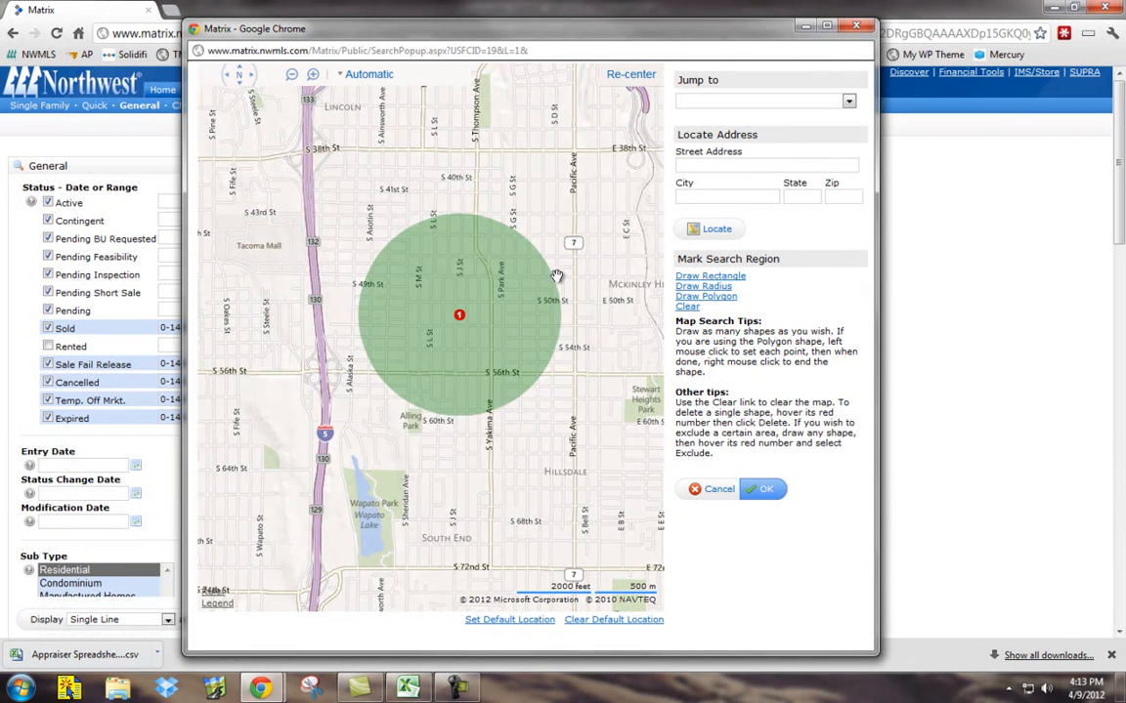
left_click(766, 491)
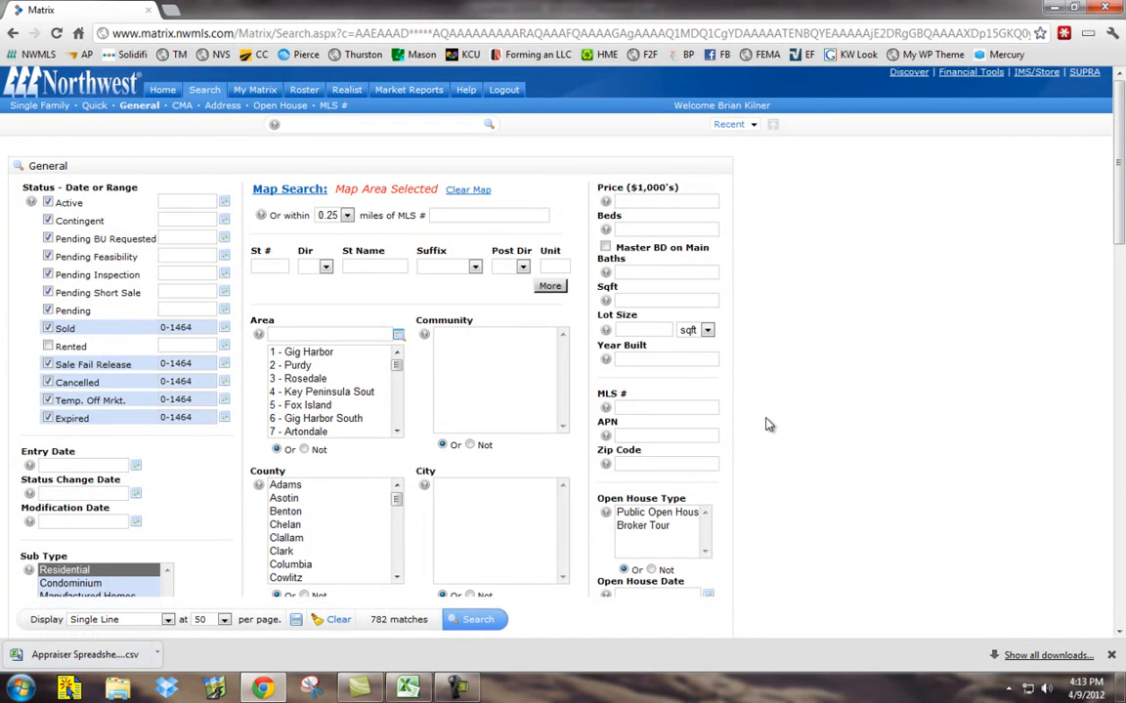
Step: Exclude waterfront properties by selecting all Waterfront options through Tideland Rights and setting the condition to Not
scroll(768, 426, "down", 2)
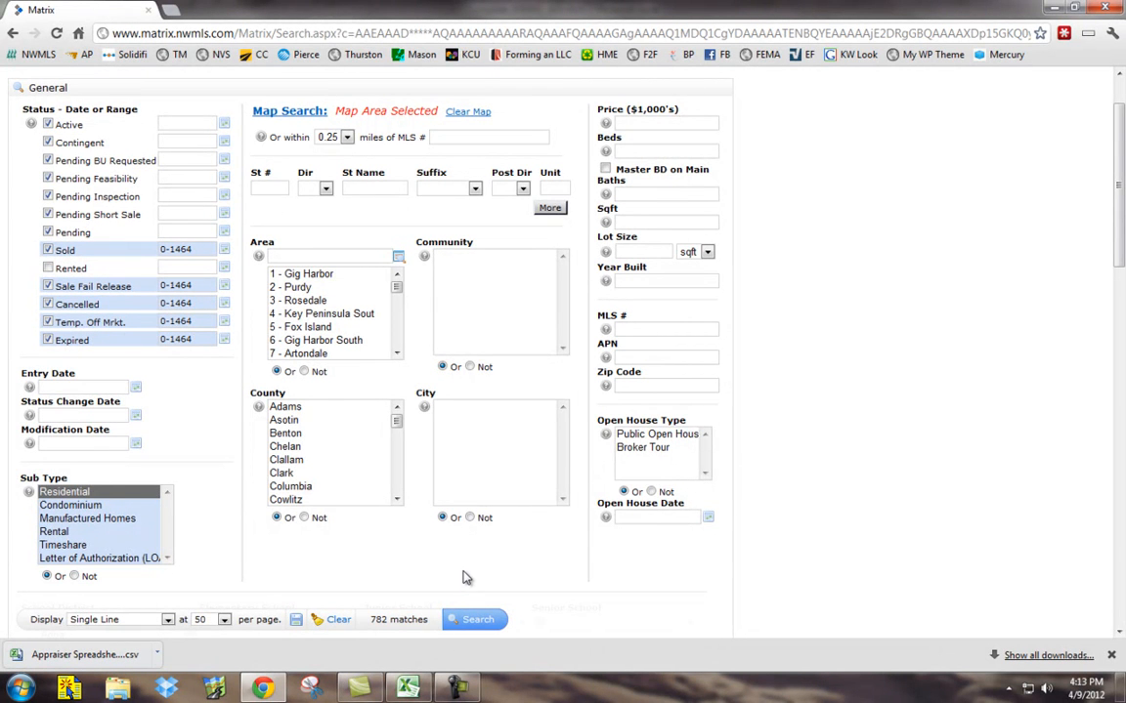
scroll(465, 573, "down", 2)
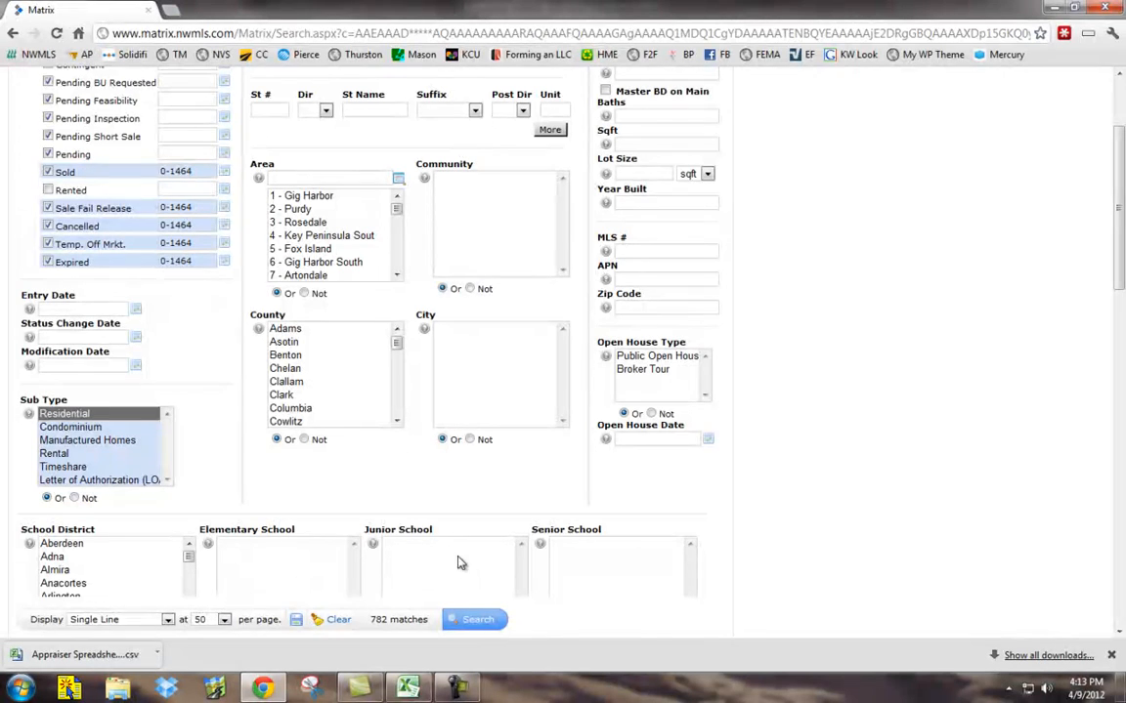
scroll(363, 506, "down", 5)
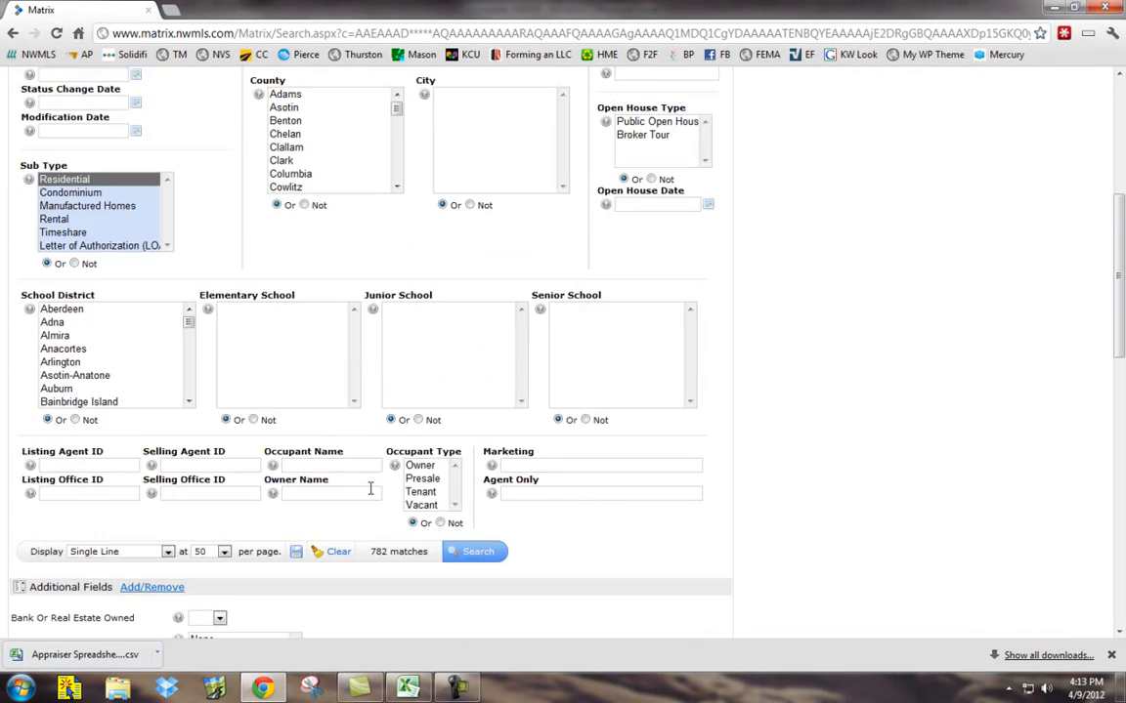
scroll(373, 489, "down", 3)
scroll(372, 482, "down", 2)
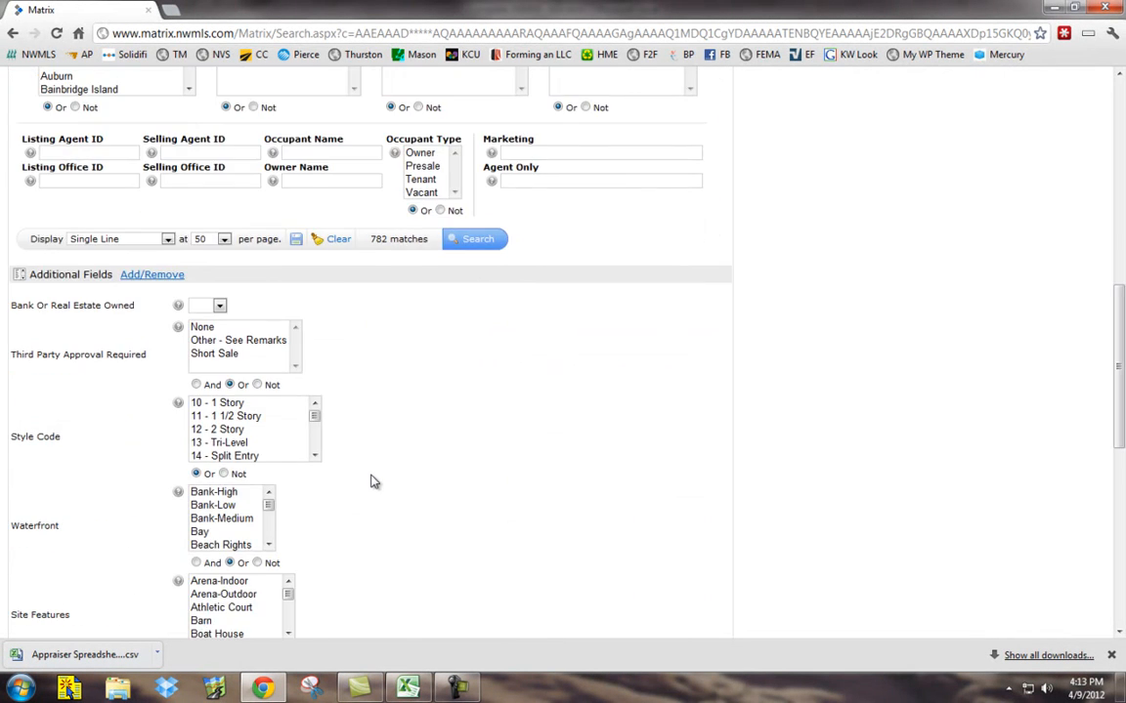
scroll(372, 482, "down", 2)
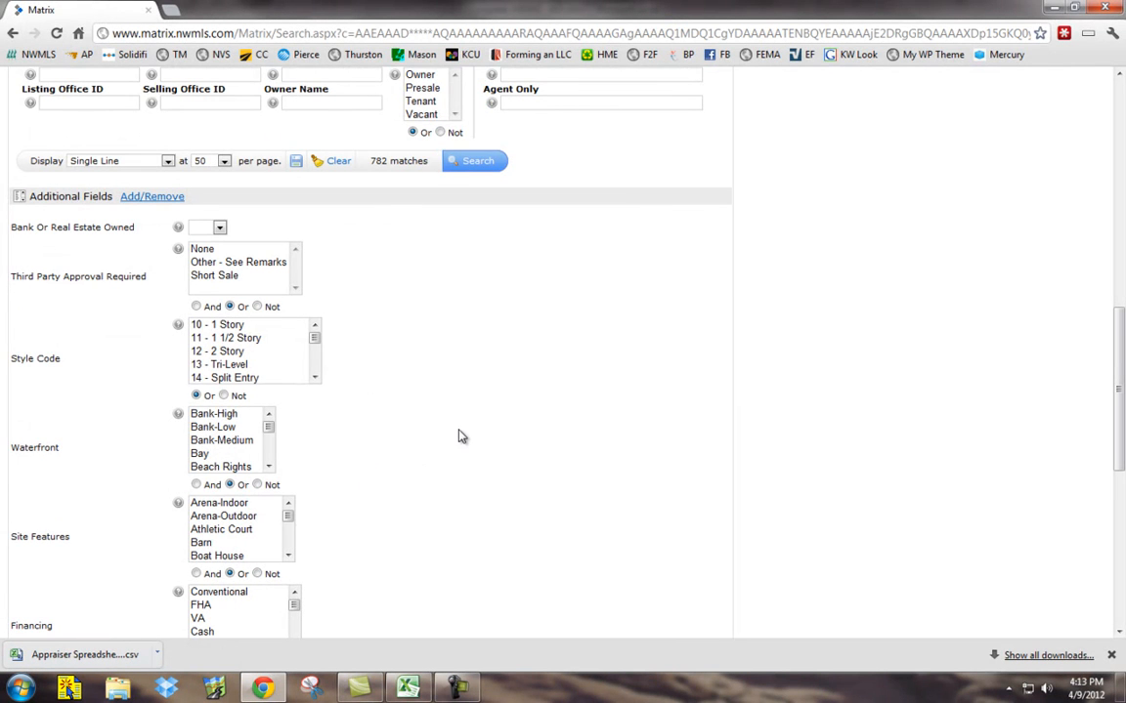
left_click(235, 416)
scroll(235, 418, "down", 4)
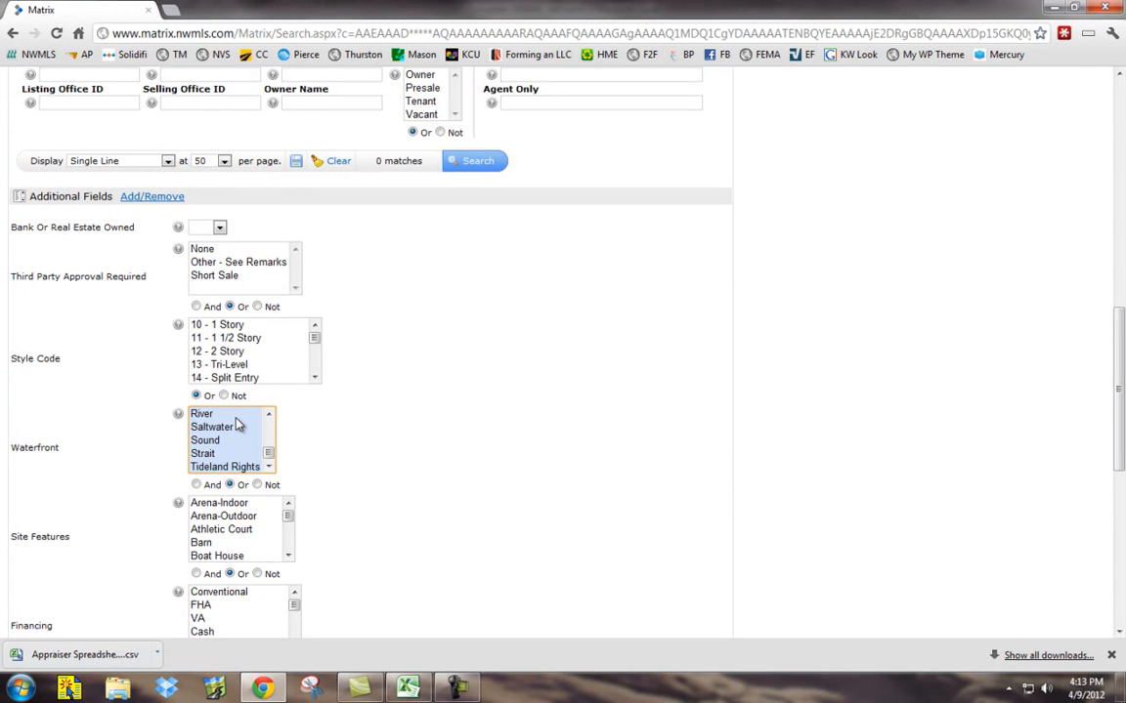
scroll(235, 418, "down", 1)
left_click(235, 391, "shift")
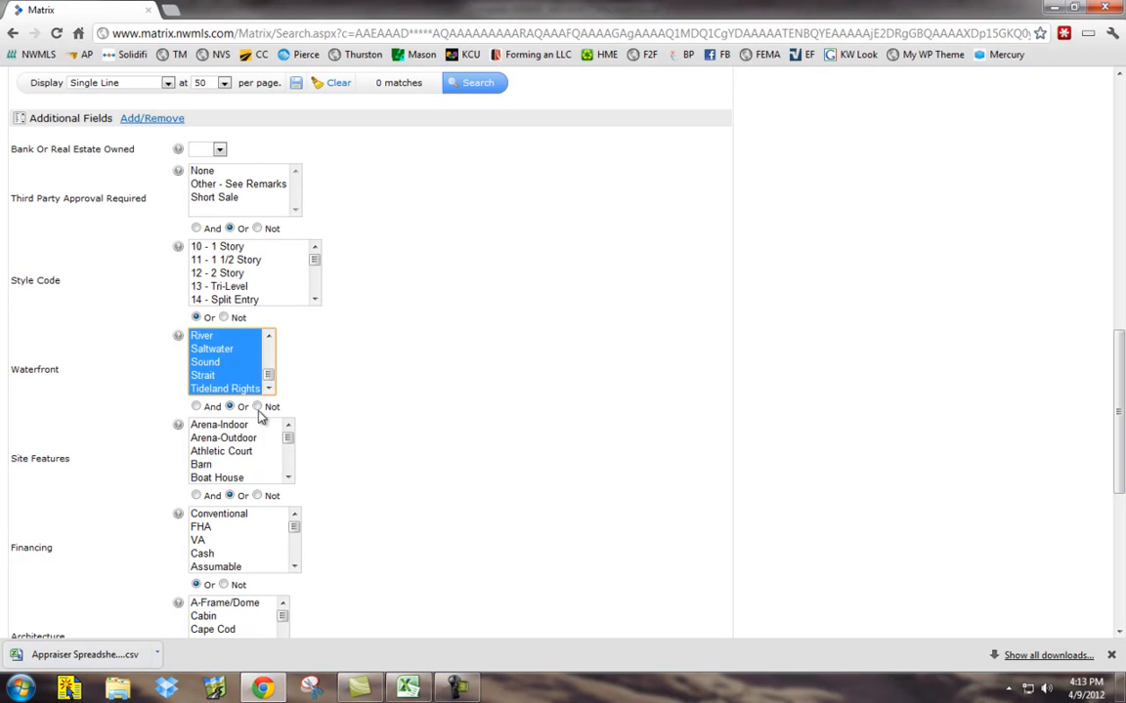
left_click(257, 406)
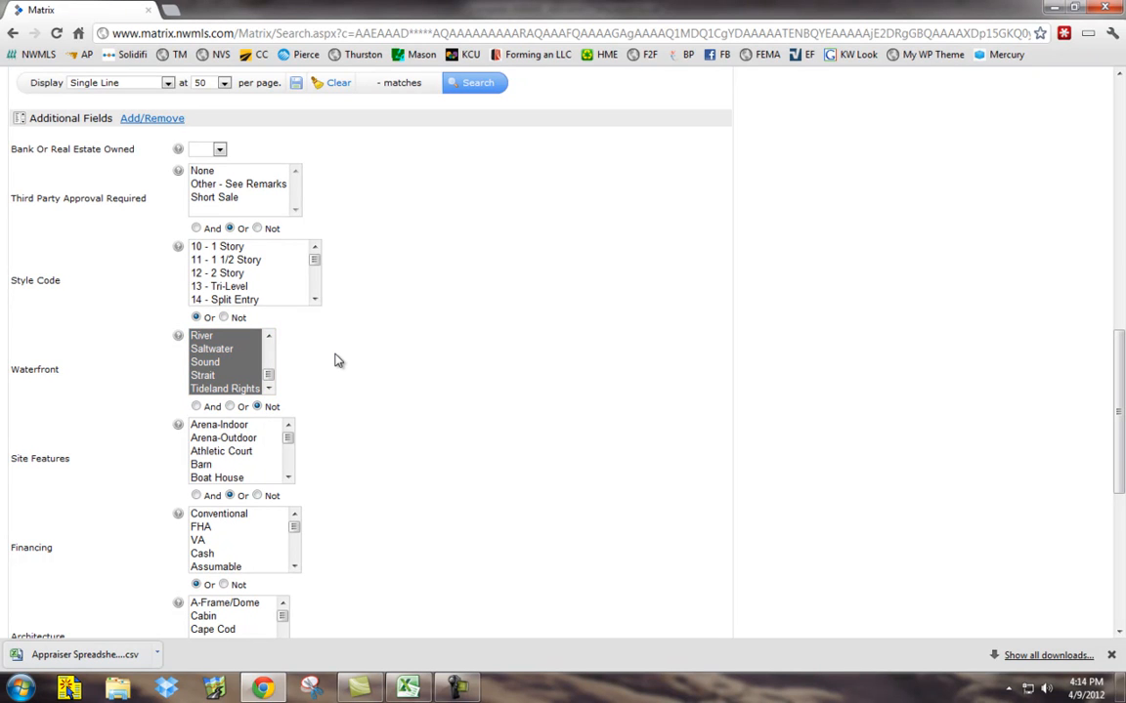
Step: Limit Style Code to the range from 10 - 1 Story through 18 - 2 Stories w/Bsmnt
left_click(245, 248)
scroll(248, 274, "down", 2)
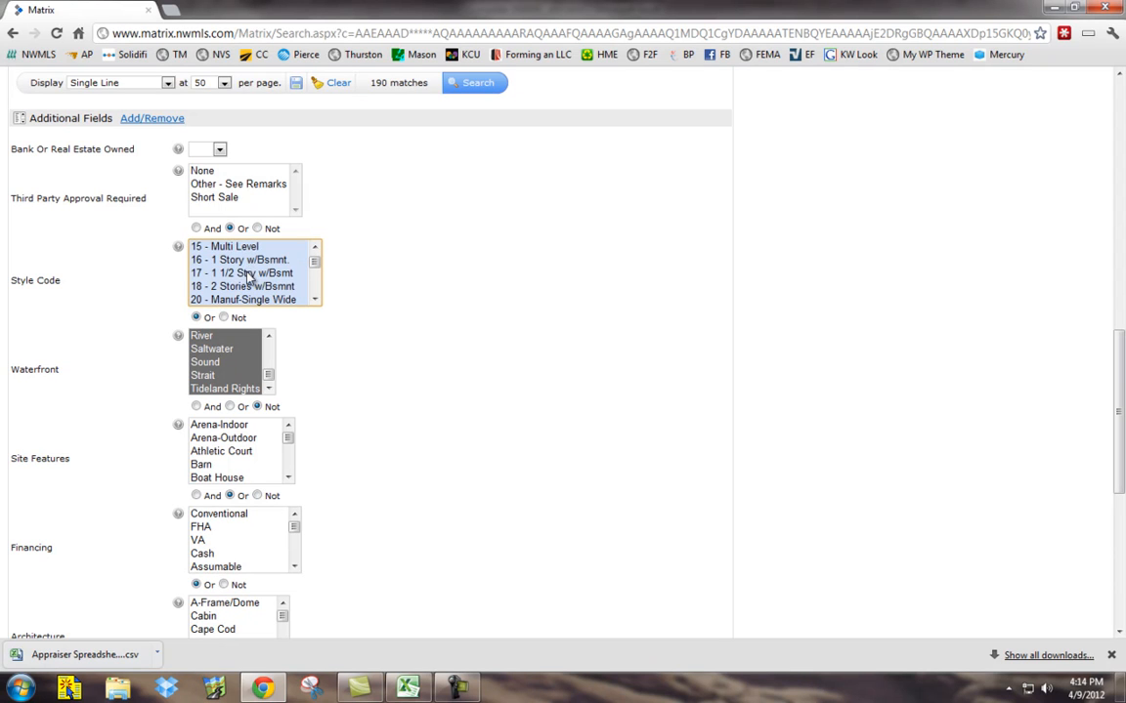
left_click(256, 285, "shift")
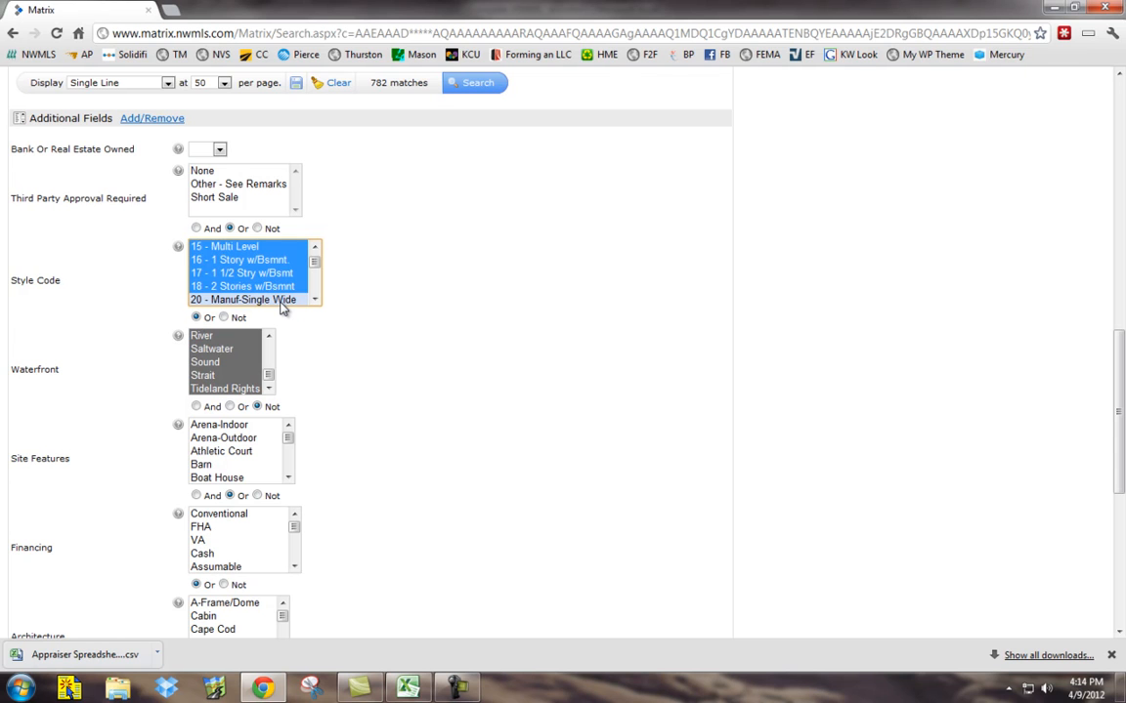
left_click(430, 302)
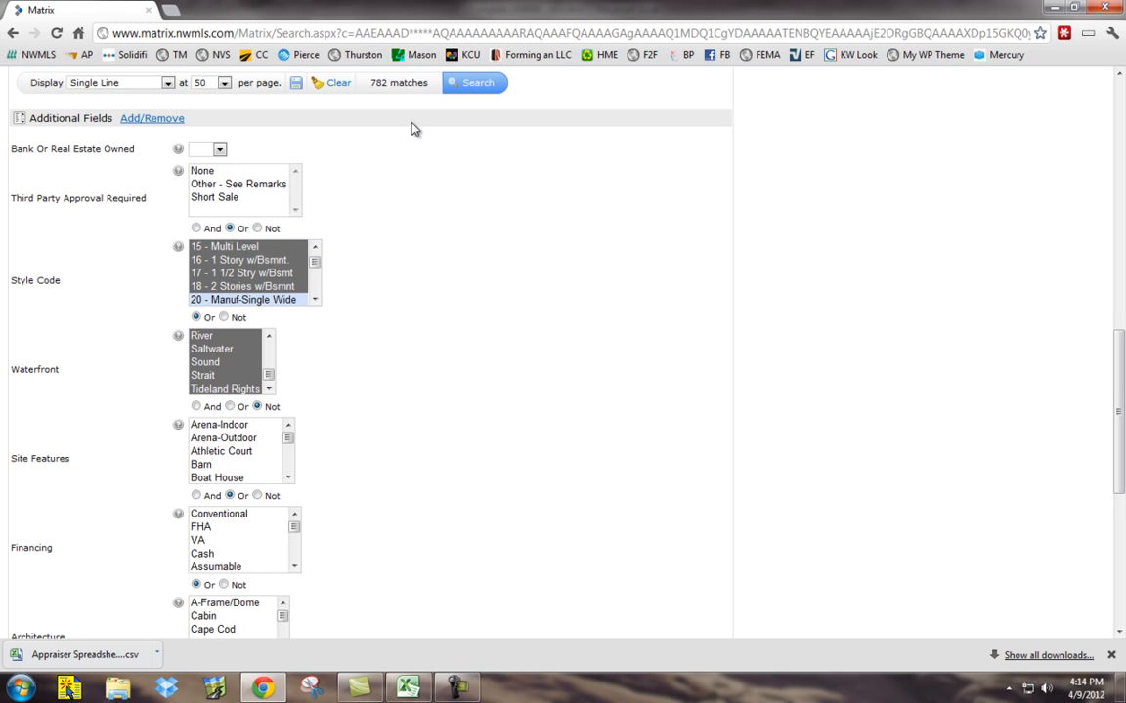
Step: Run the search with the current criteria and check all listings in the results
scroll(434, 320, "up", 1)
scroll(430, 337, "up", 2)
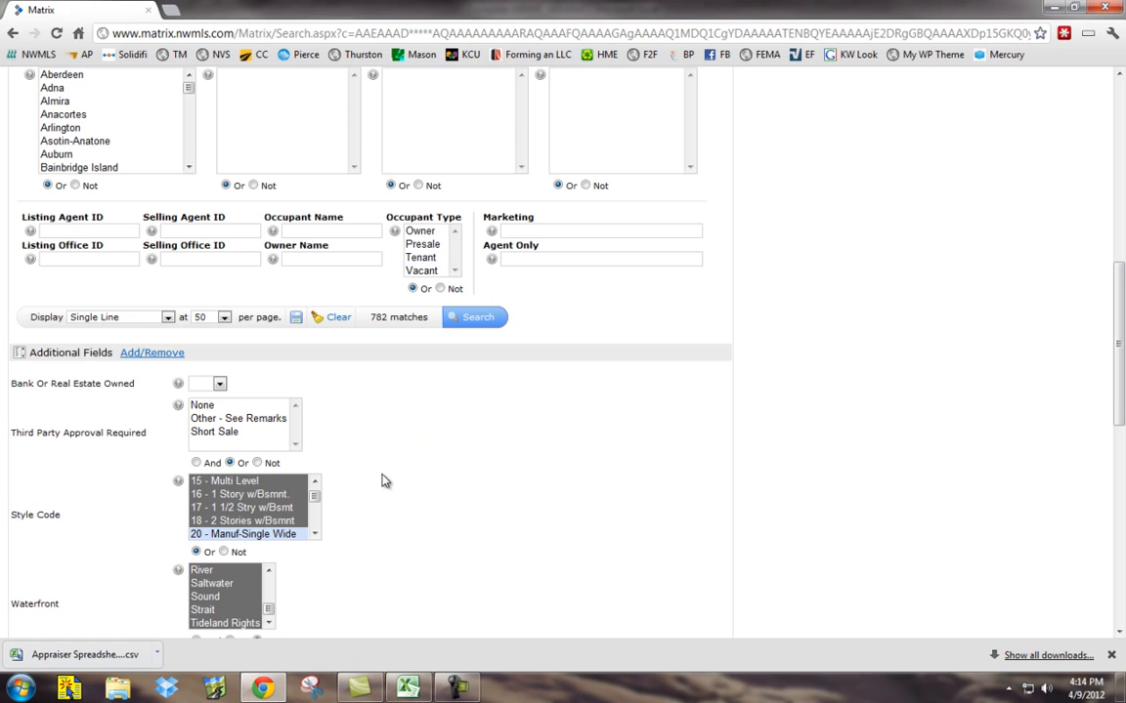
scroll(528, 449, "up", 1)
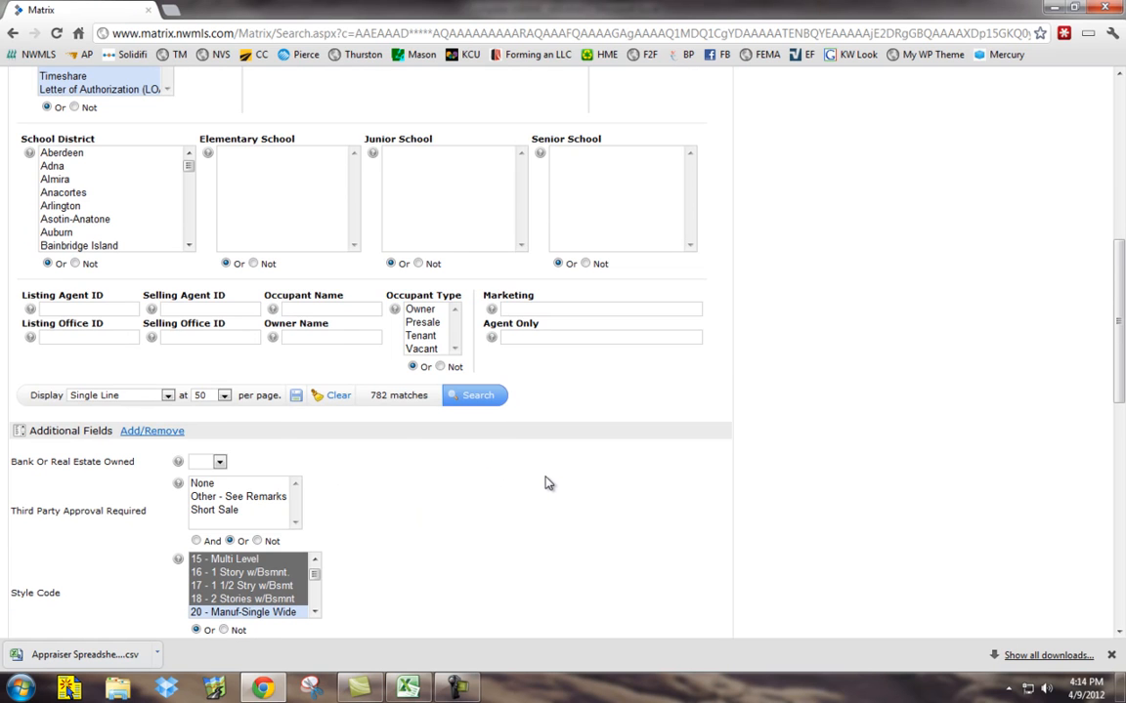
scroll(547, 483, "up", 7)
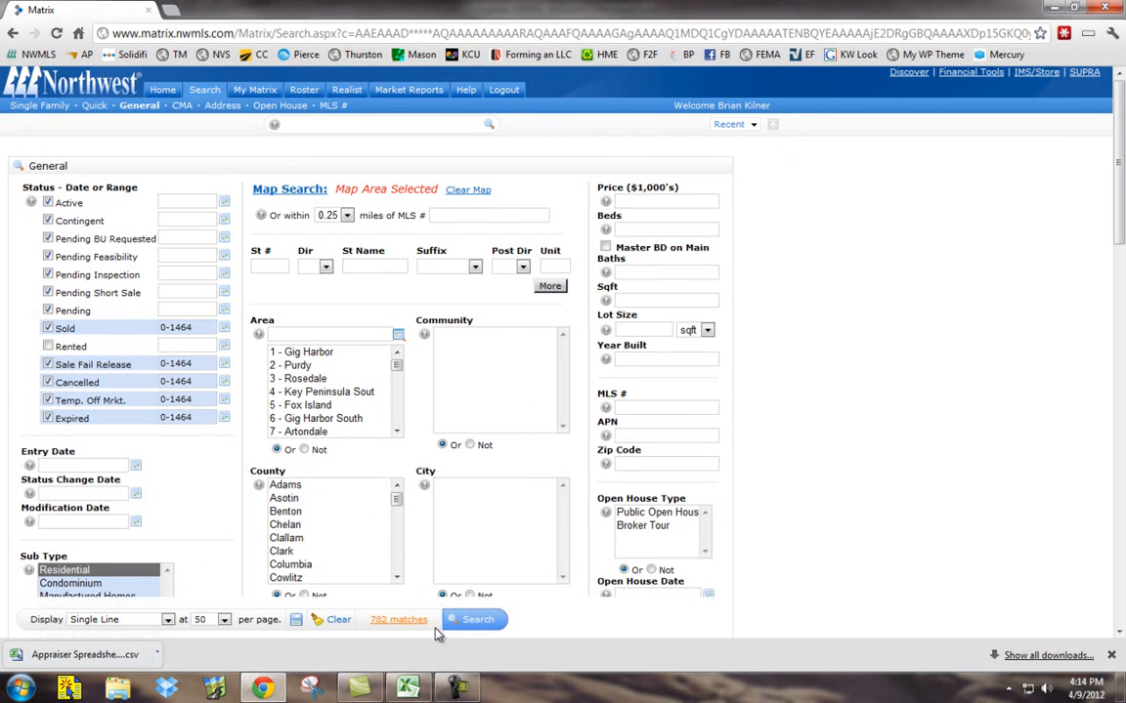
left_click(620, 331)
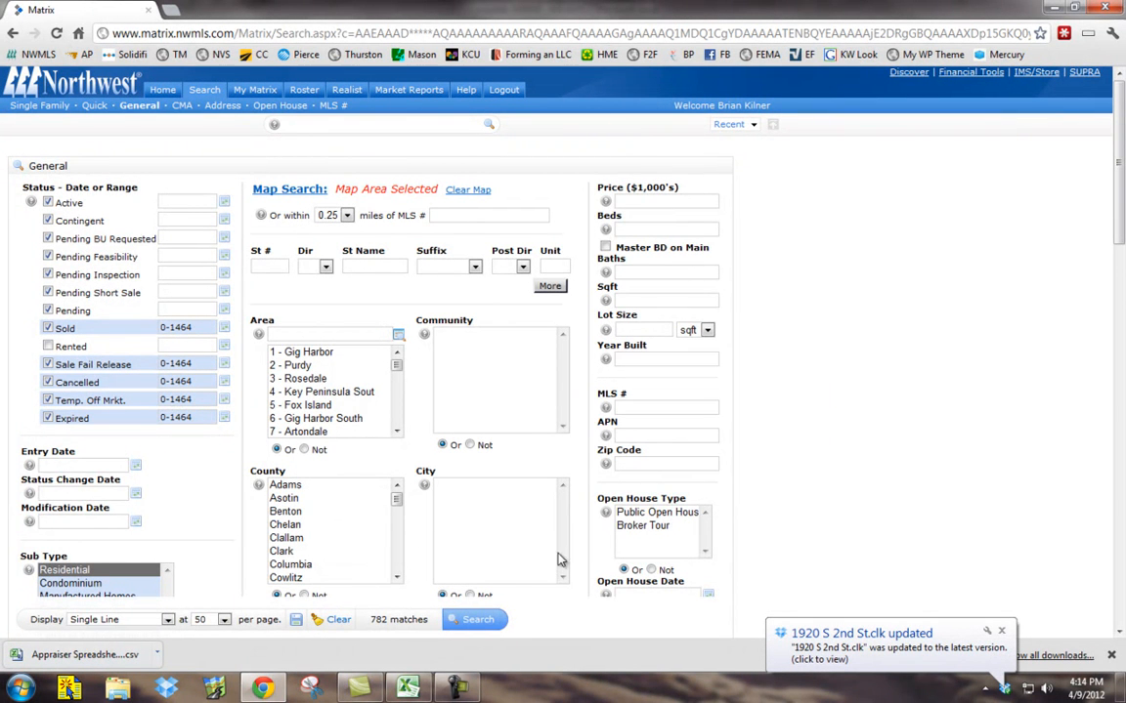
left_click(477, 619)
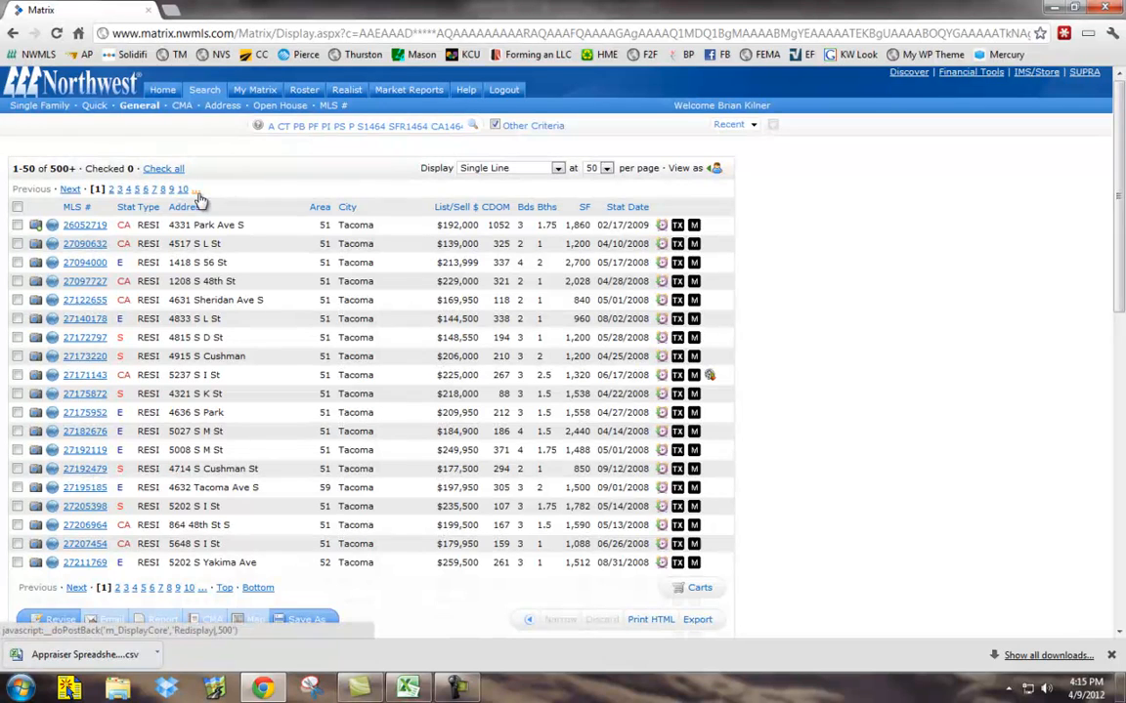
left_click(156, 170)
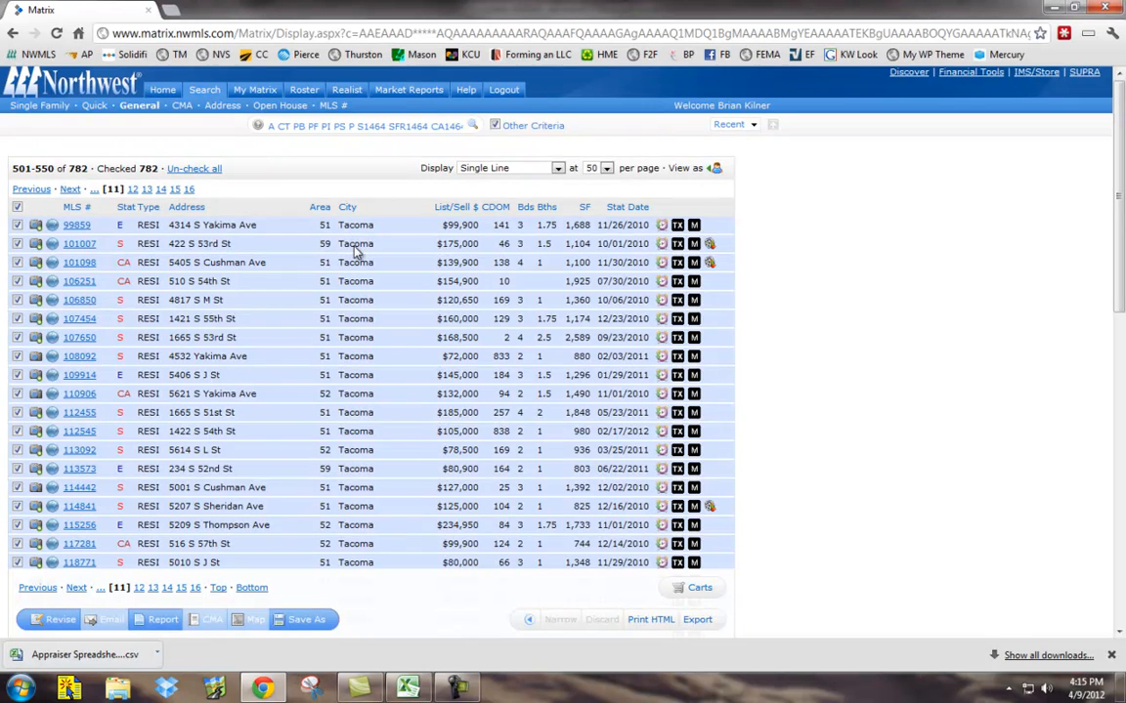
Step: Export the checked listings in the Appraiser Spreadsheet format and save them on the Desktop as Appraiser Spreadsheet.csv
left_click(698, 622)
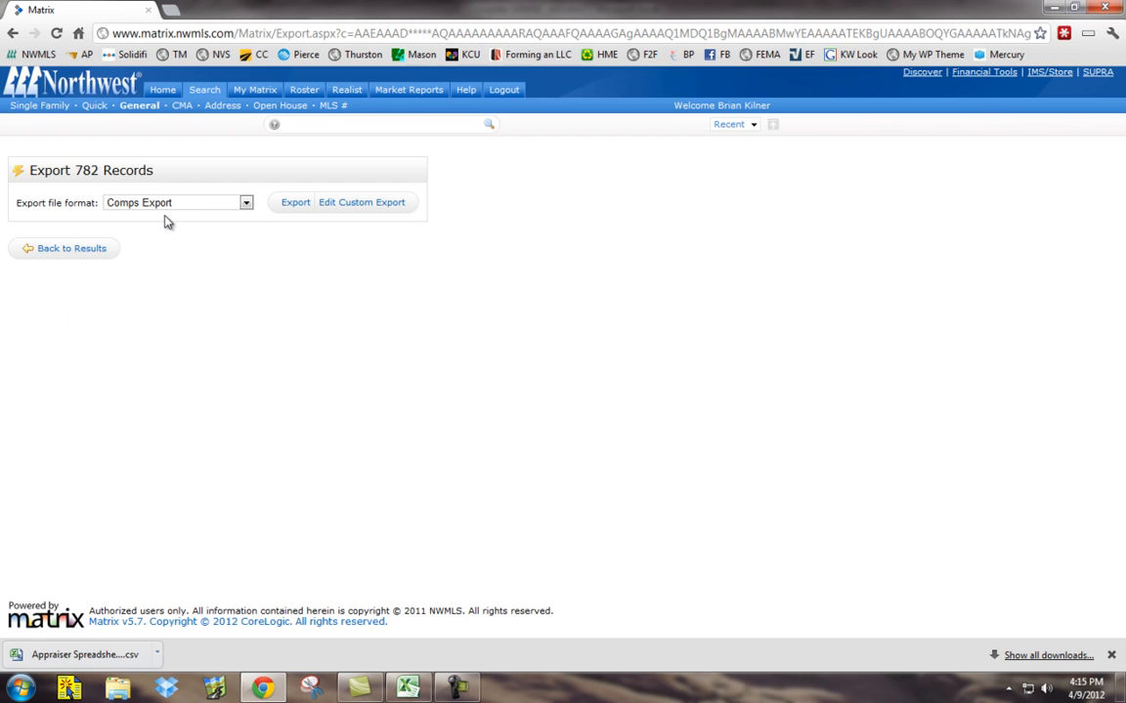
left_click(247, 205)
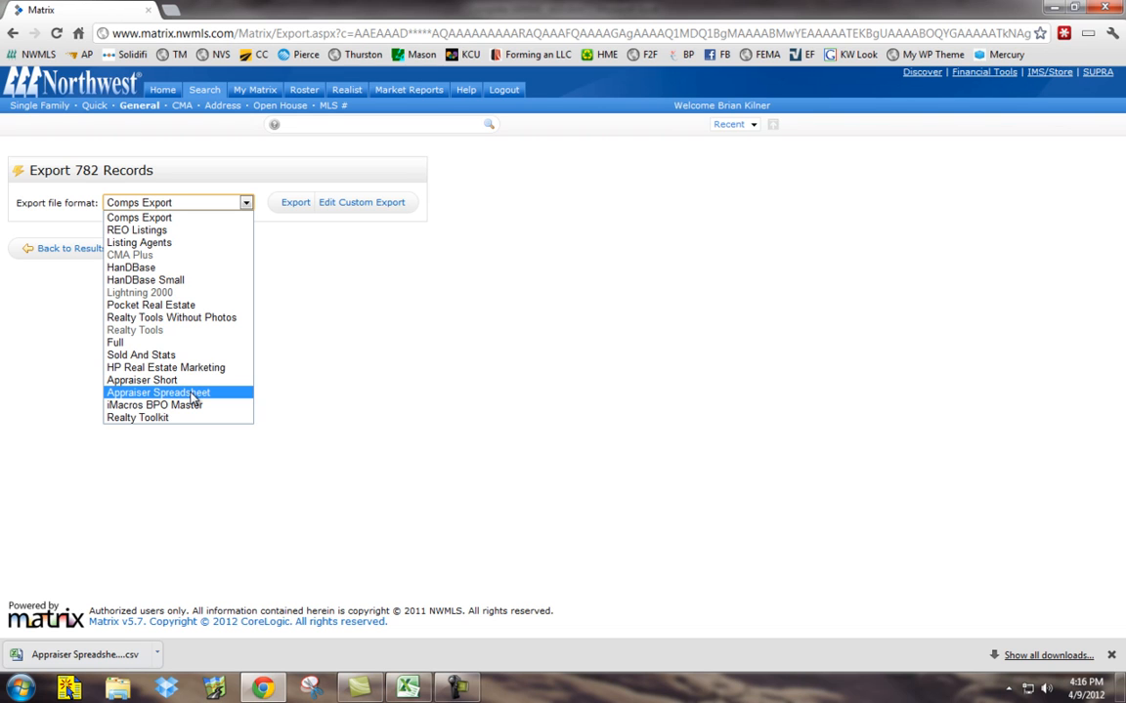
left_click(194, 396)
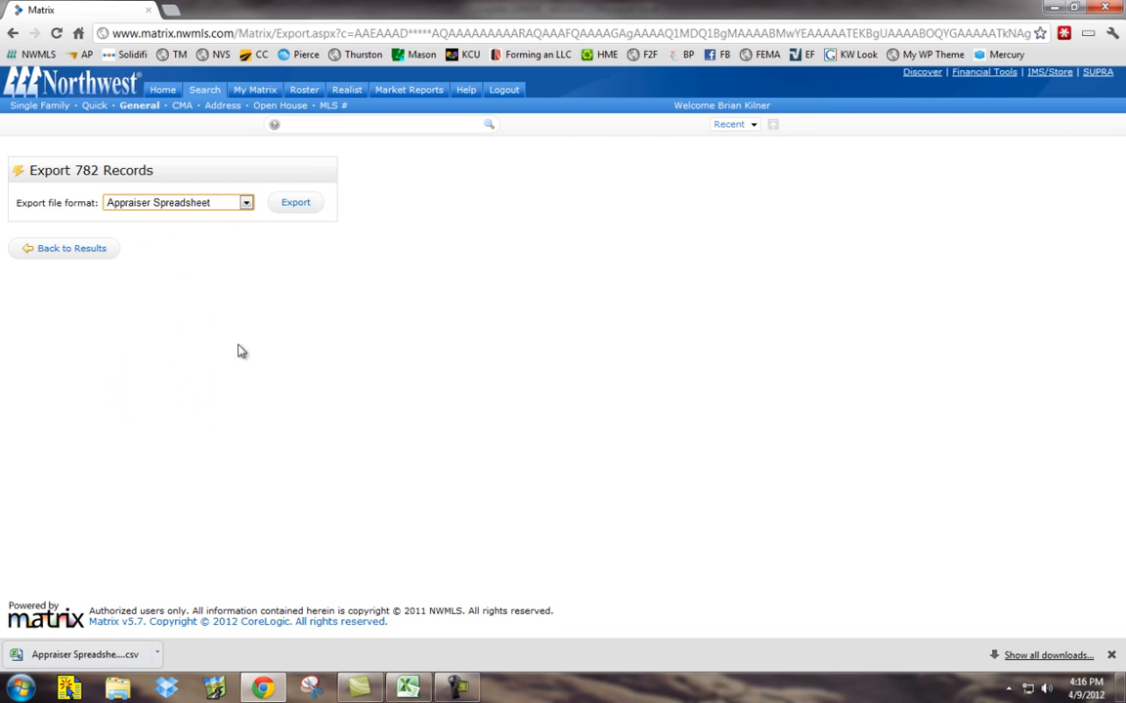
left_click(293, 206)
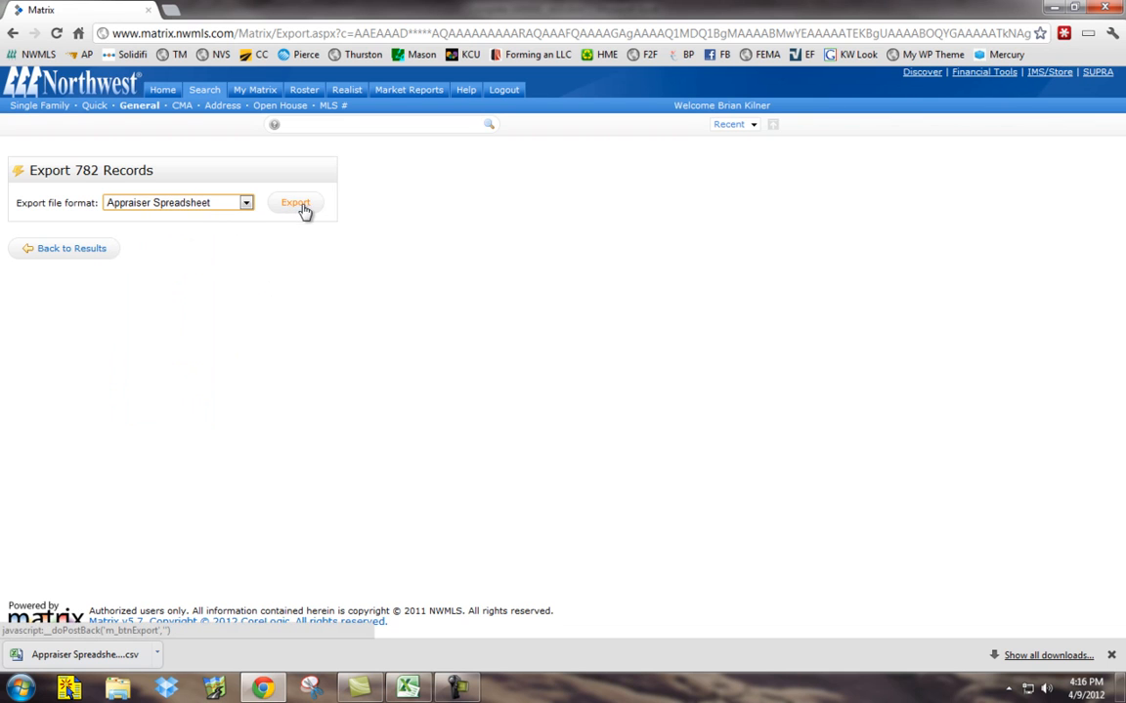
left_click(304, 210)
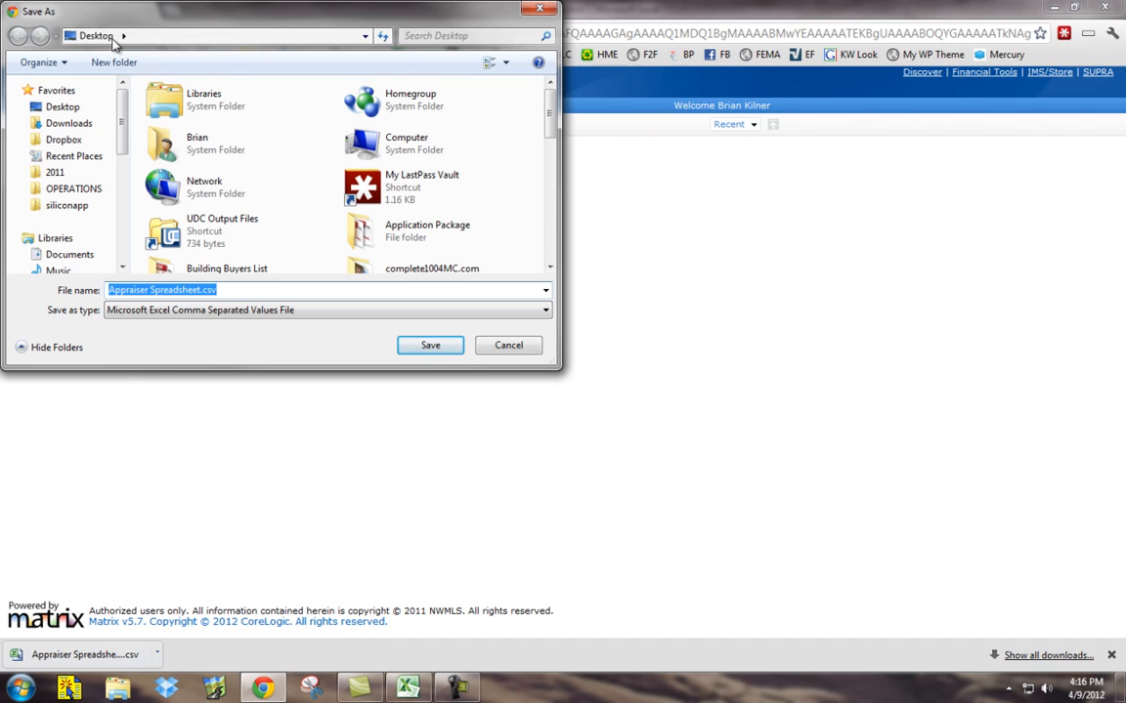
left_click(428, 352)
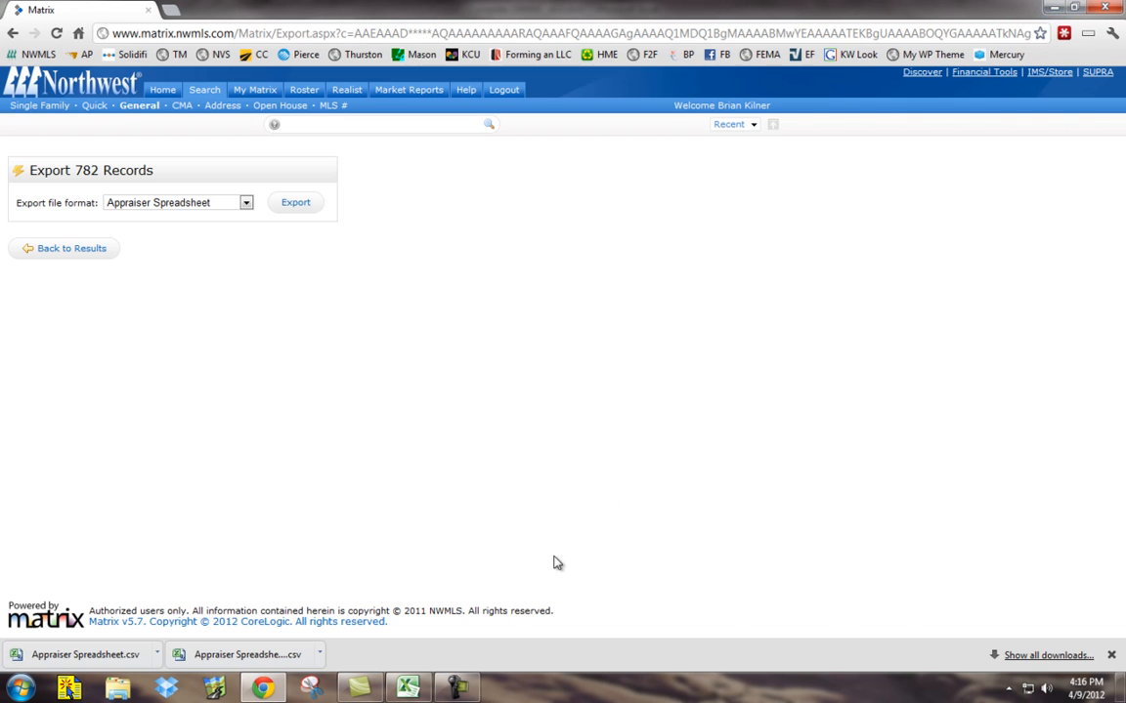
Step: Switch to the Complete 1004MC workbook in Excel and import Appraiser Spreadsheet.csv from the Desktop into the Data sheet
left_click(408, 689)
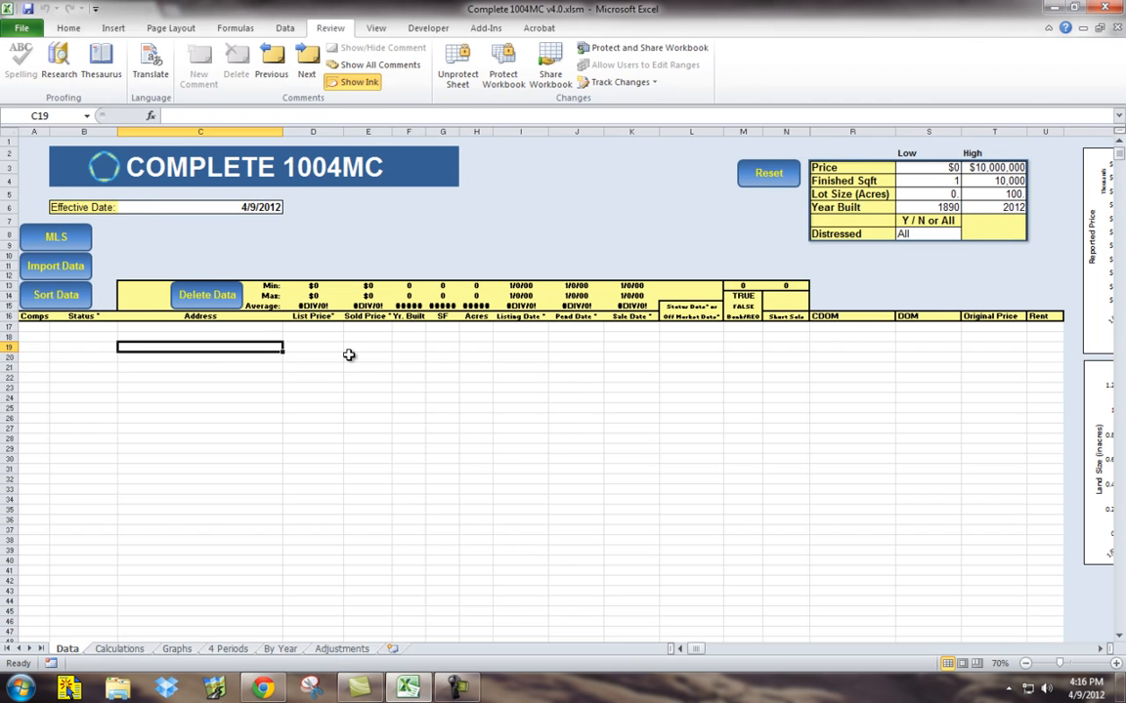
left_click(55, 267)
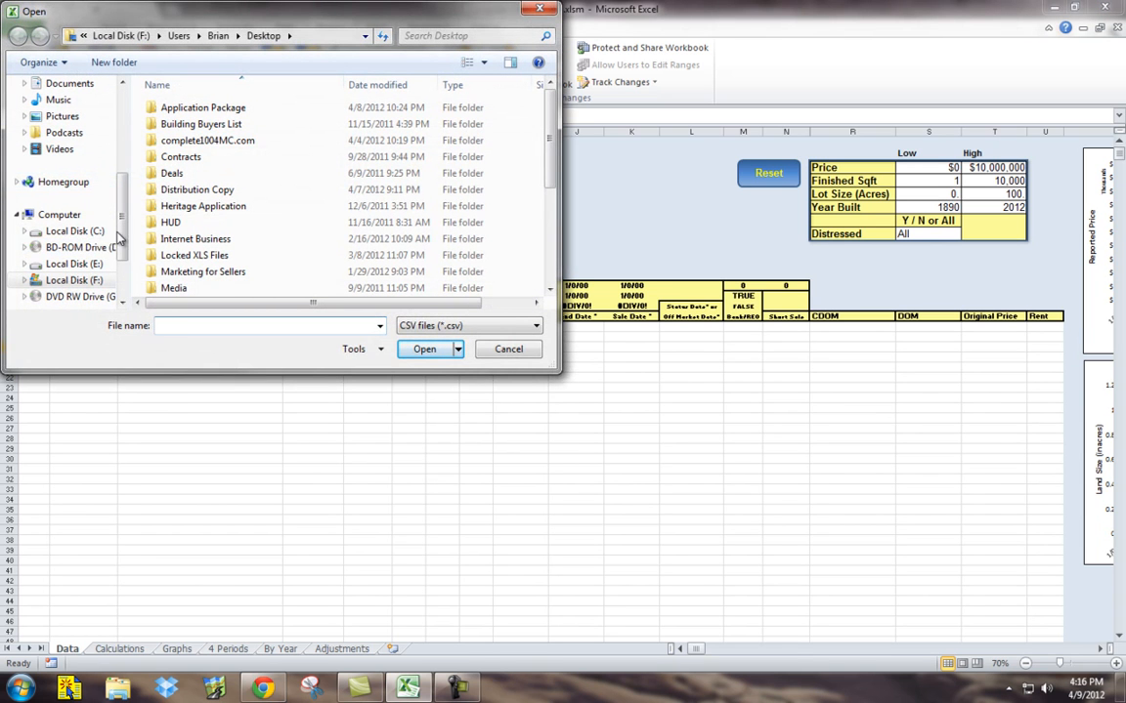
left_click_drag(118, 236, 101, 108)
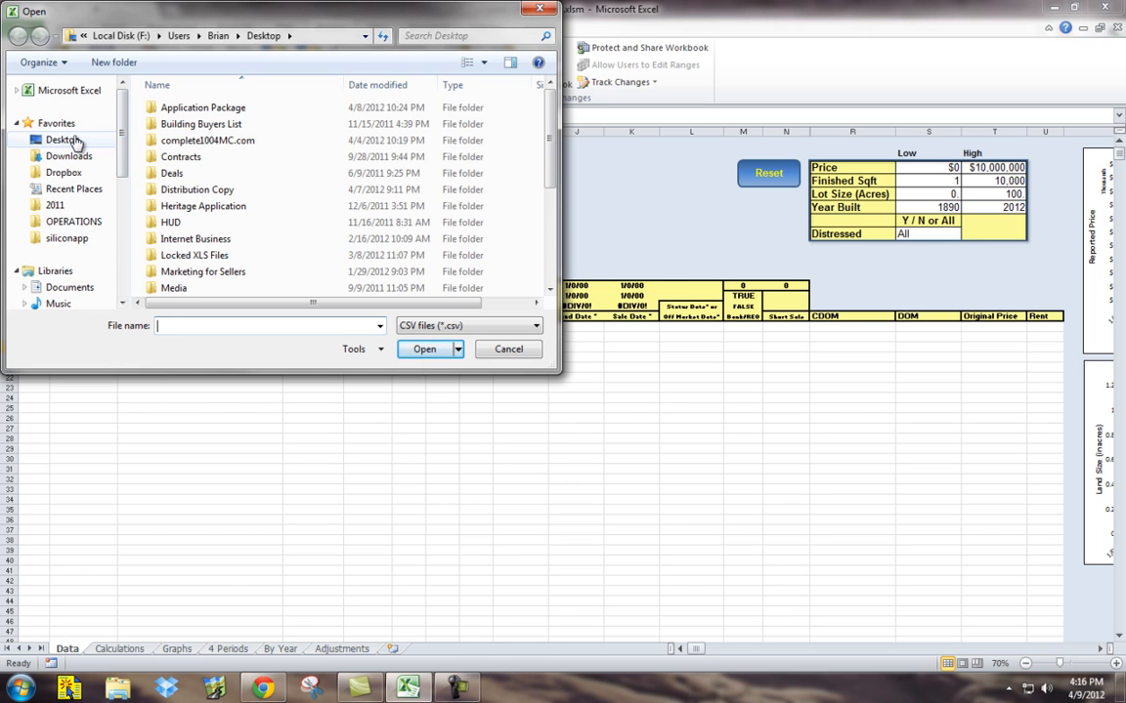
left_click(64, 141)
left_click_drag(551, 119, 552, 256)
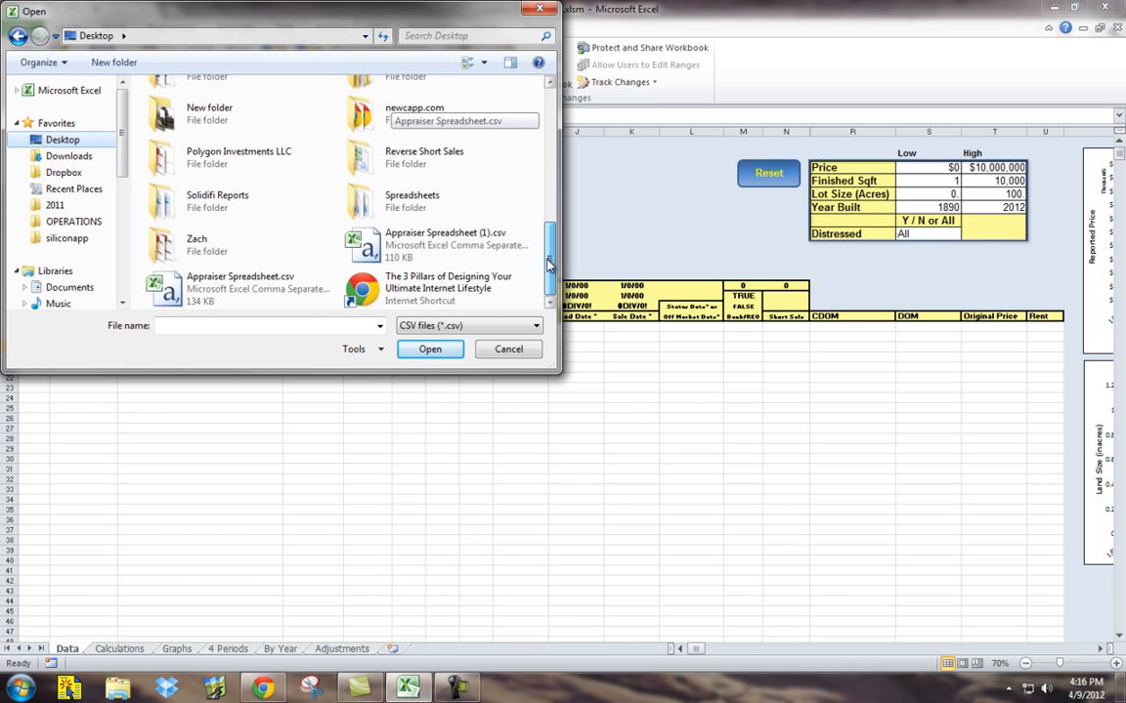
left_click(251, 298)
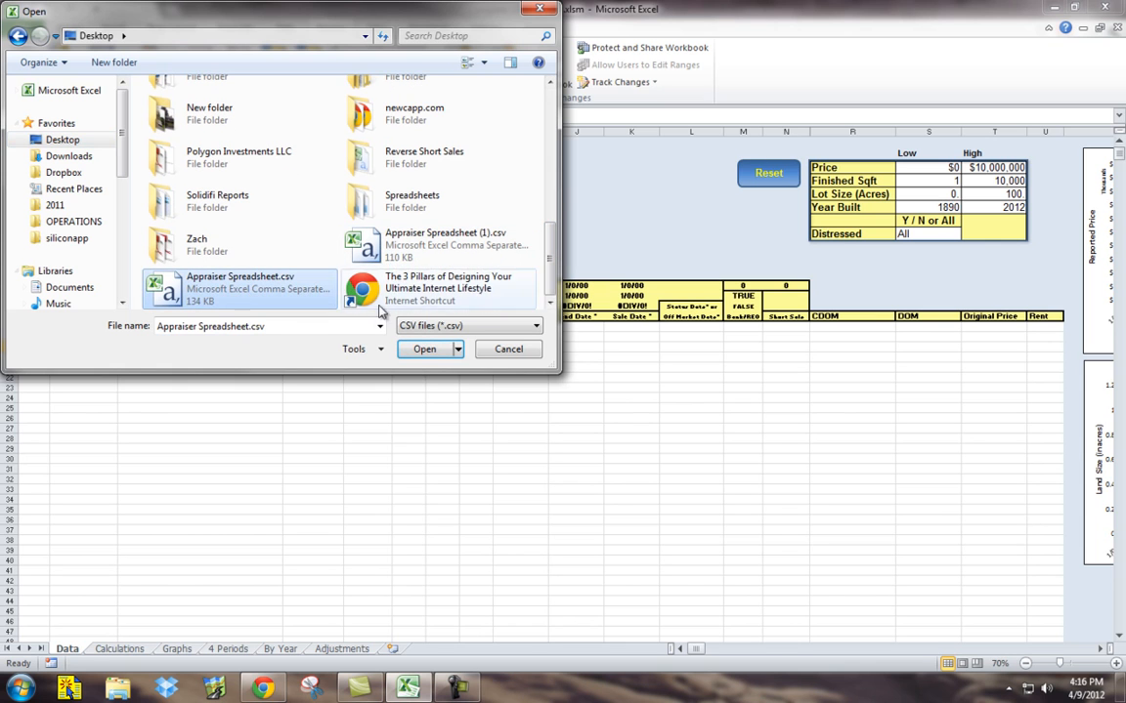
left_click(424, 349)
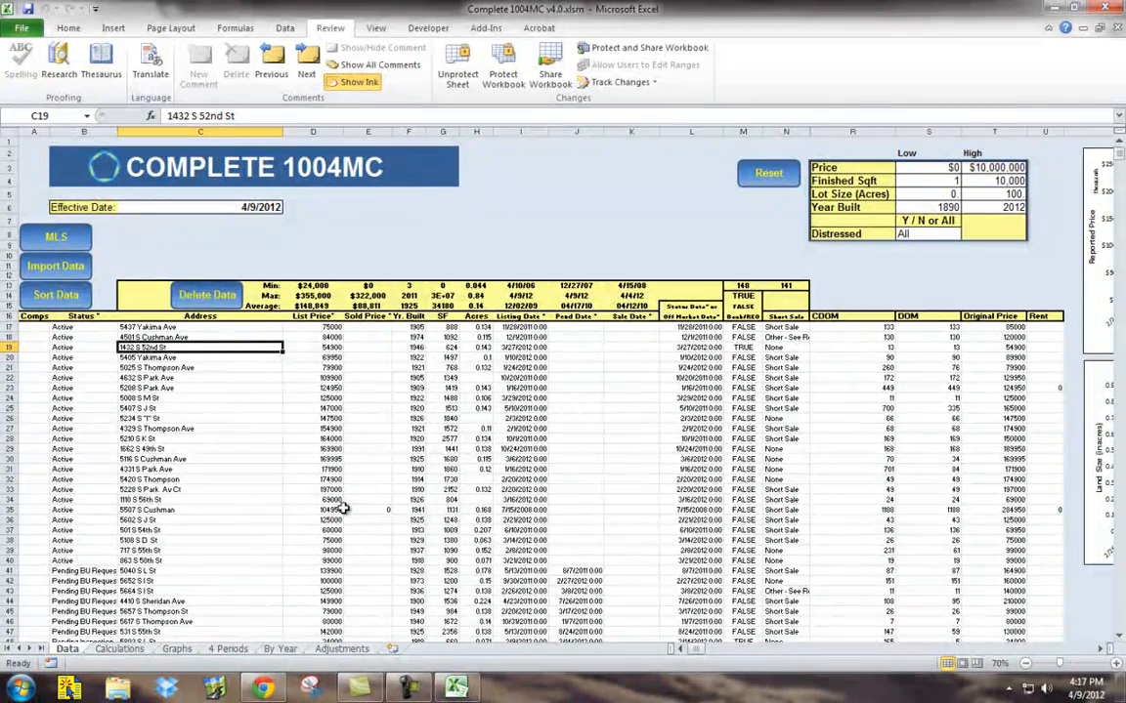
Step: Look over the imported listings and sort them with the Data sheet's built-in sort
scroll(513, 467, "down", 7)
scroll(553, 448, "up", 3)
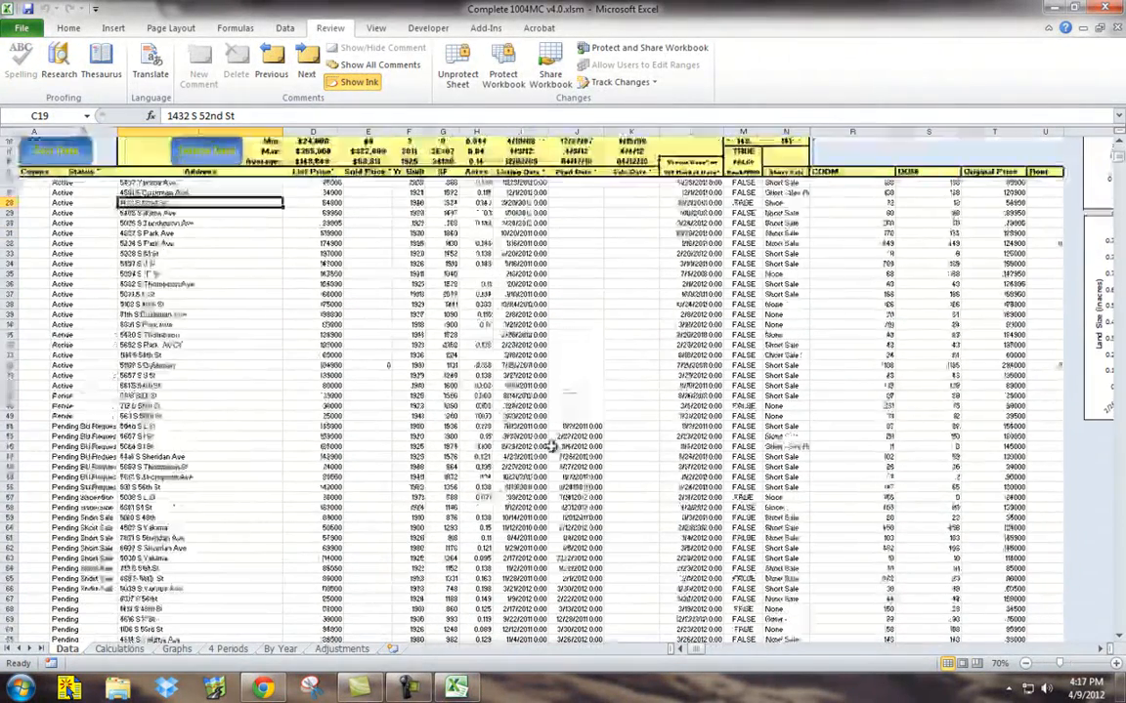
mouse_move(1119, 156)
left_mouse_down()
mouse_move(1120, 330)
mouse_move(1121, 146)
left_mouse_up()
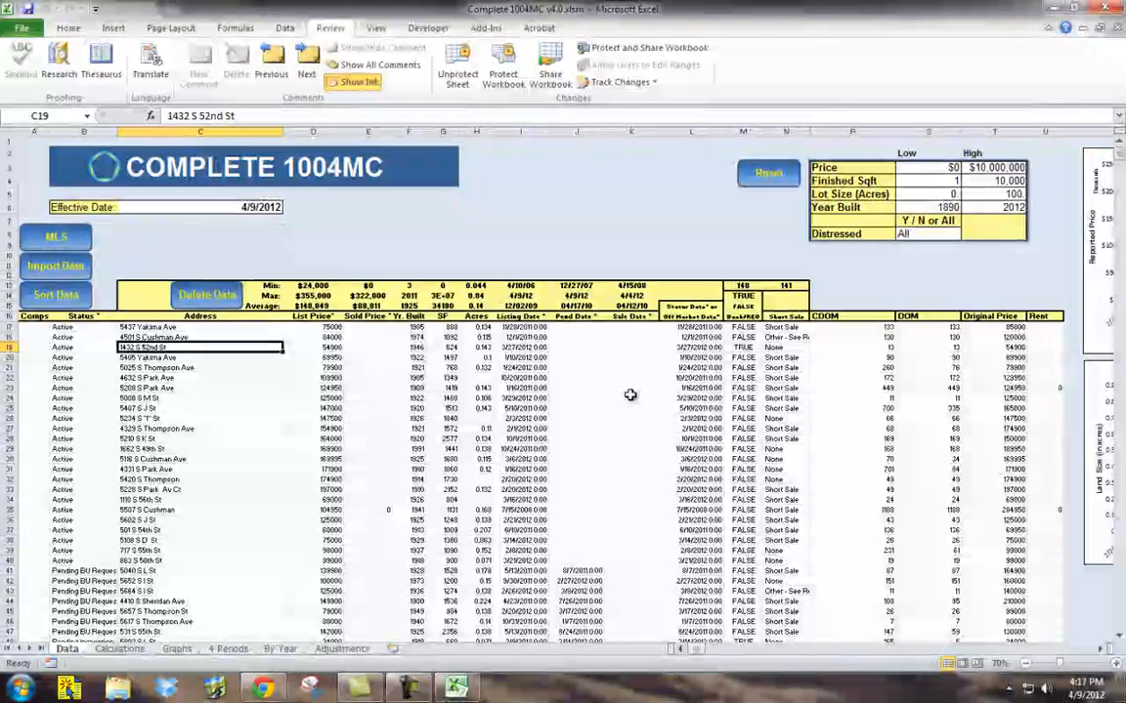
left_click(56, 295)
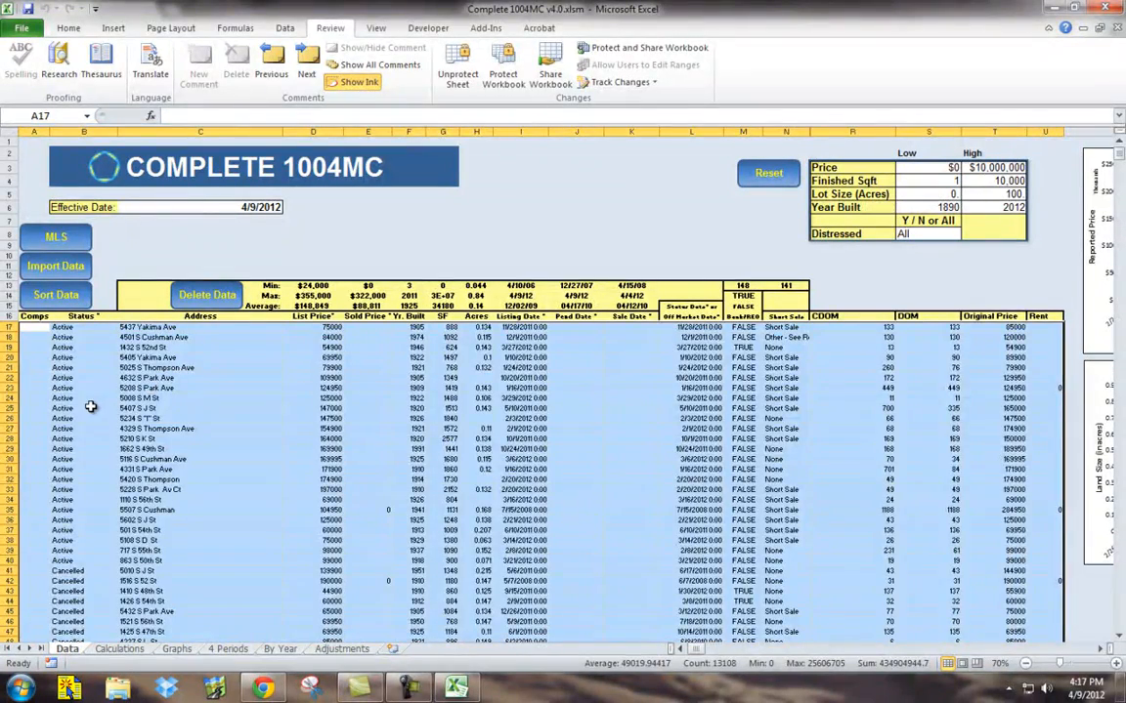
left_click(88, 407)
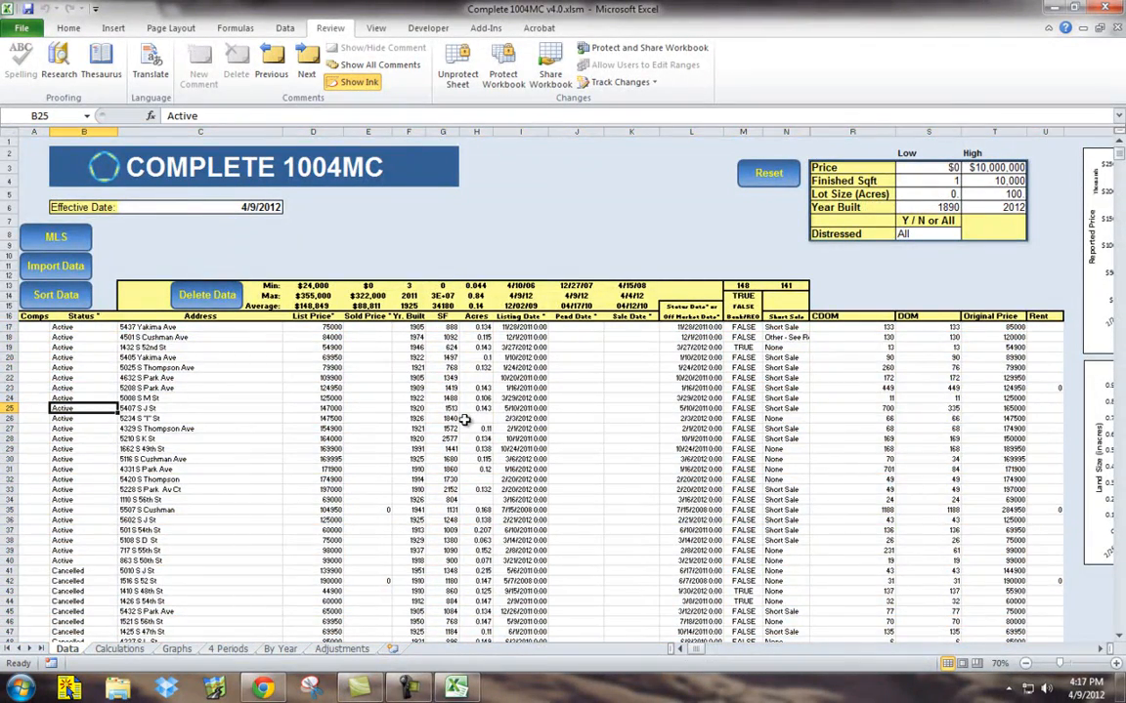
Step: Clear the red-flagged Yr. Built value of the highlighted cancelled listing in row 86
scroll(638, 425, "down", 12)
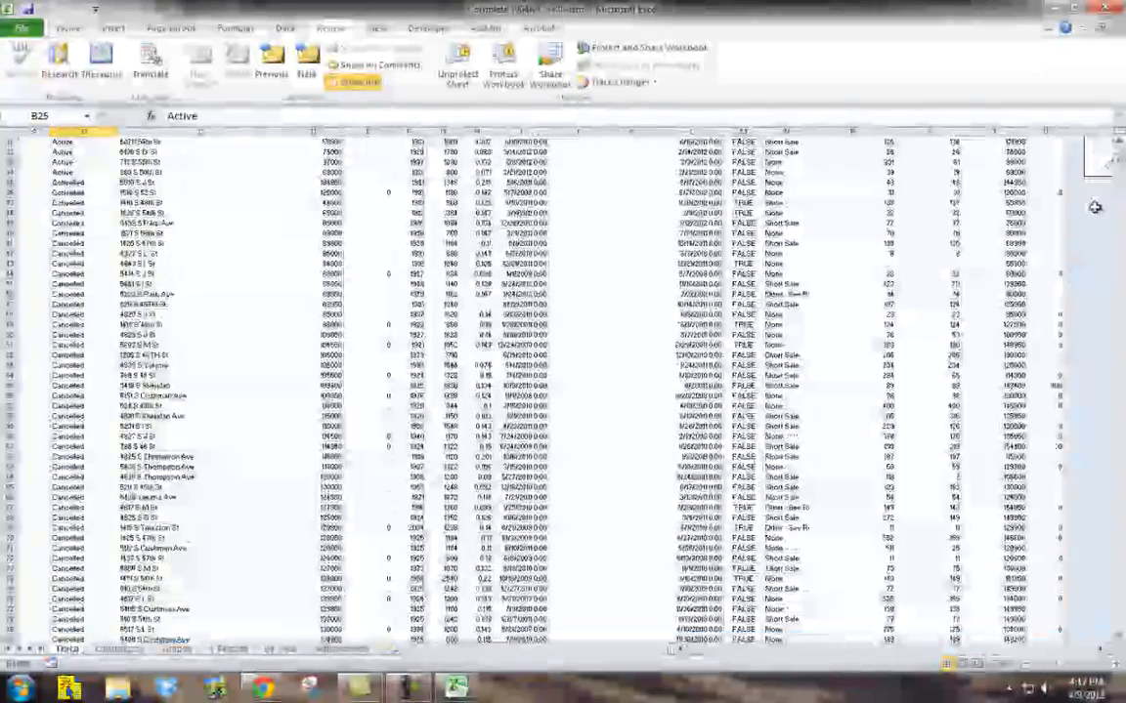
mouse_move(1119, 177)
left_mouse_down()
mouse_move(1121, 244)
mouse_move(1119, 179)
left_mouse_up()
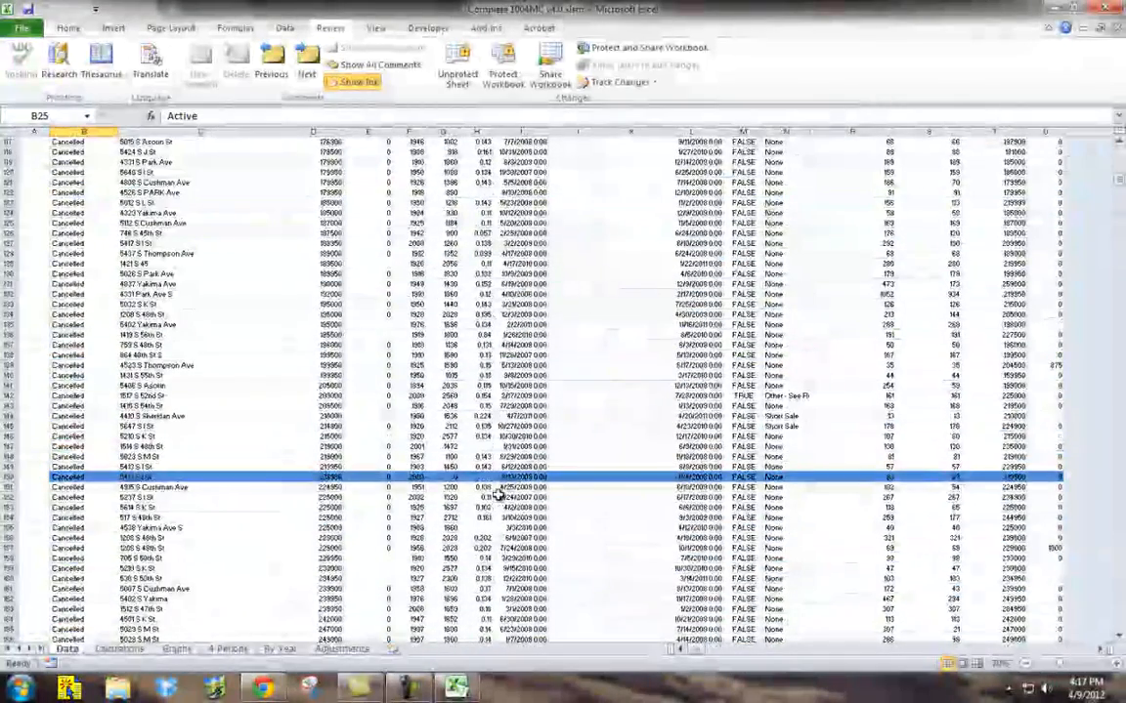
scroll(527, 477, "up", 8)
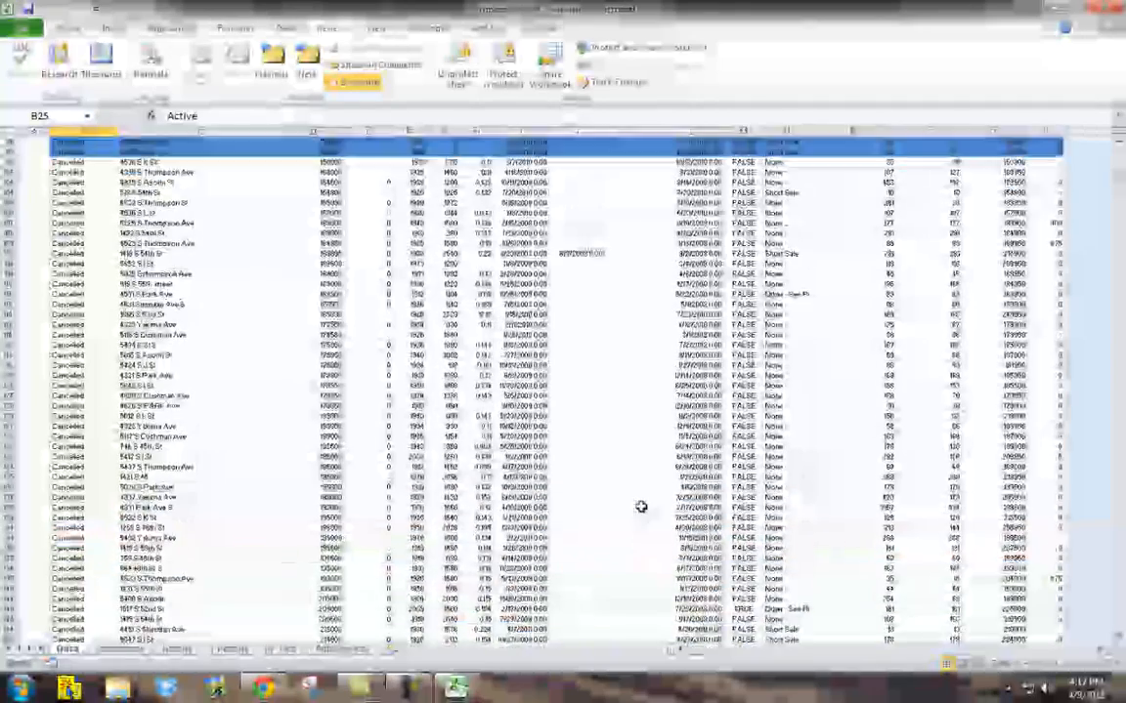
scroll(524, 445, "up", 9)
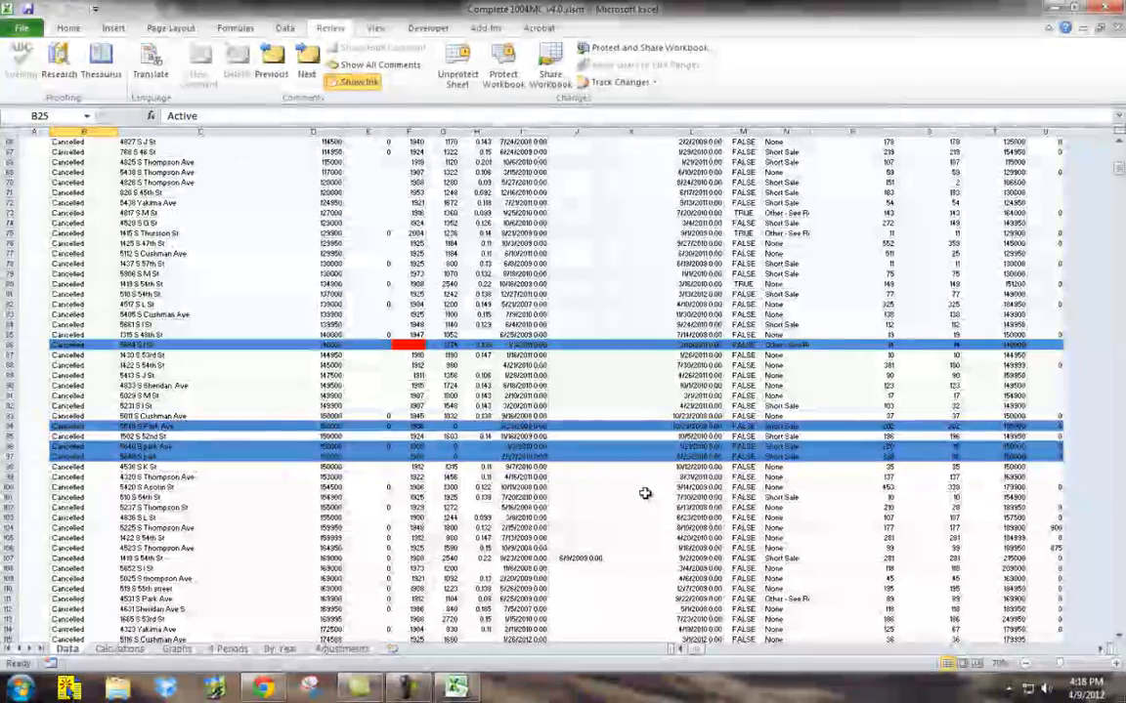
scroll(652, 487, "up", 9)
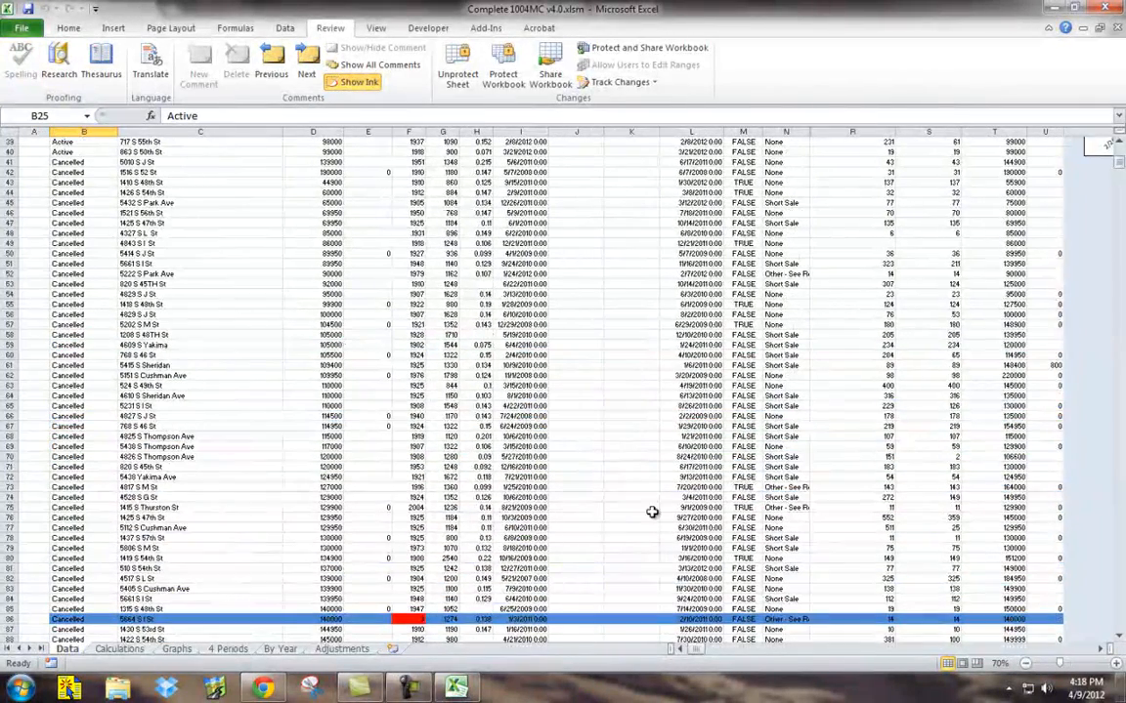
scroll(418, 586, "down", 4)
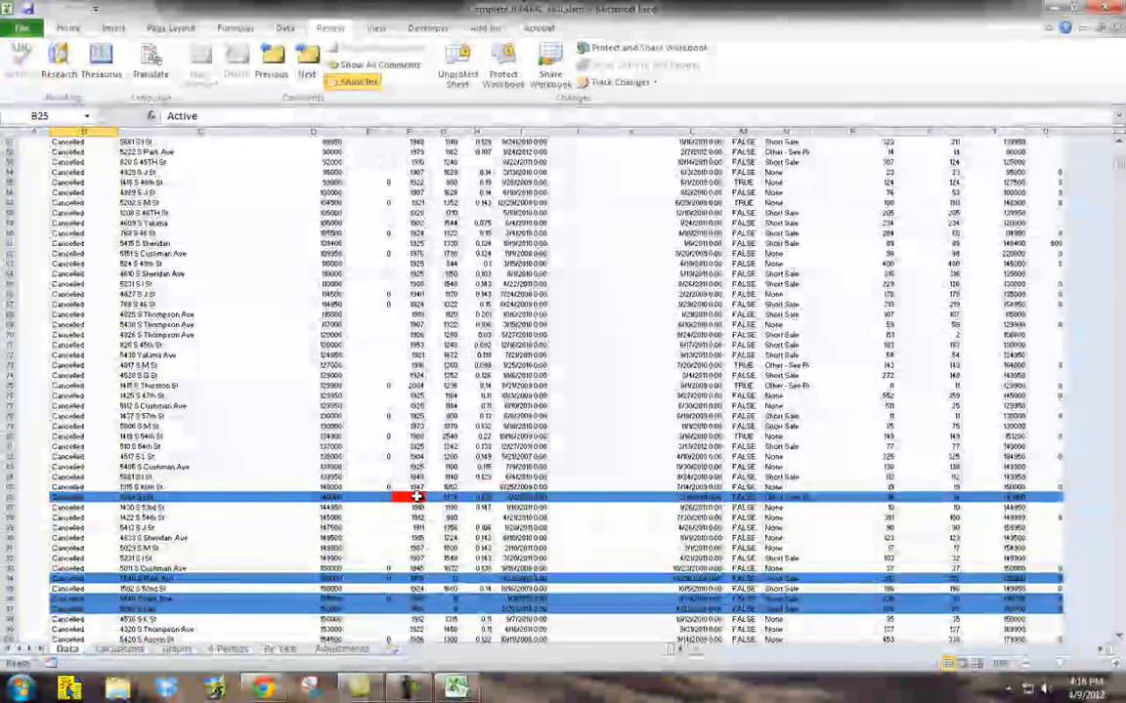
left_click(413, 497)
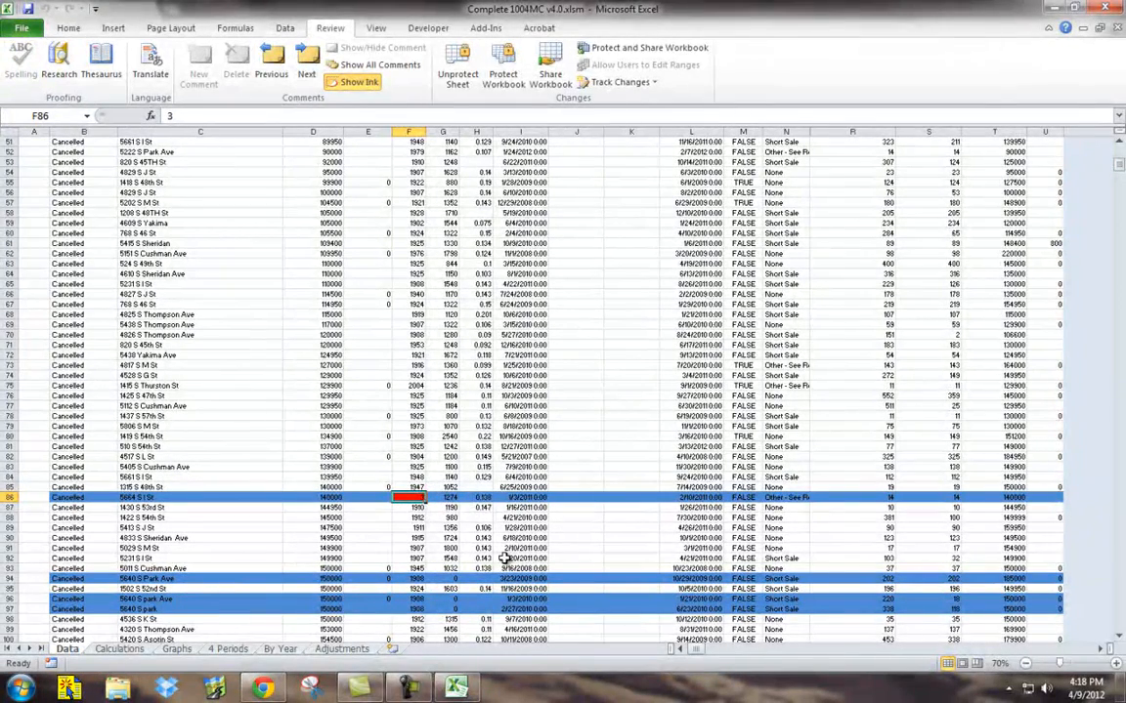
type("0")
left_click(467, 536)
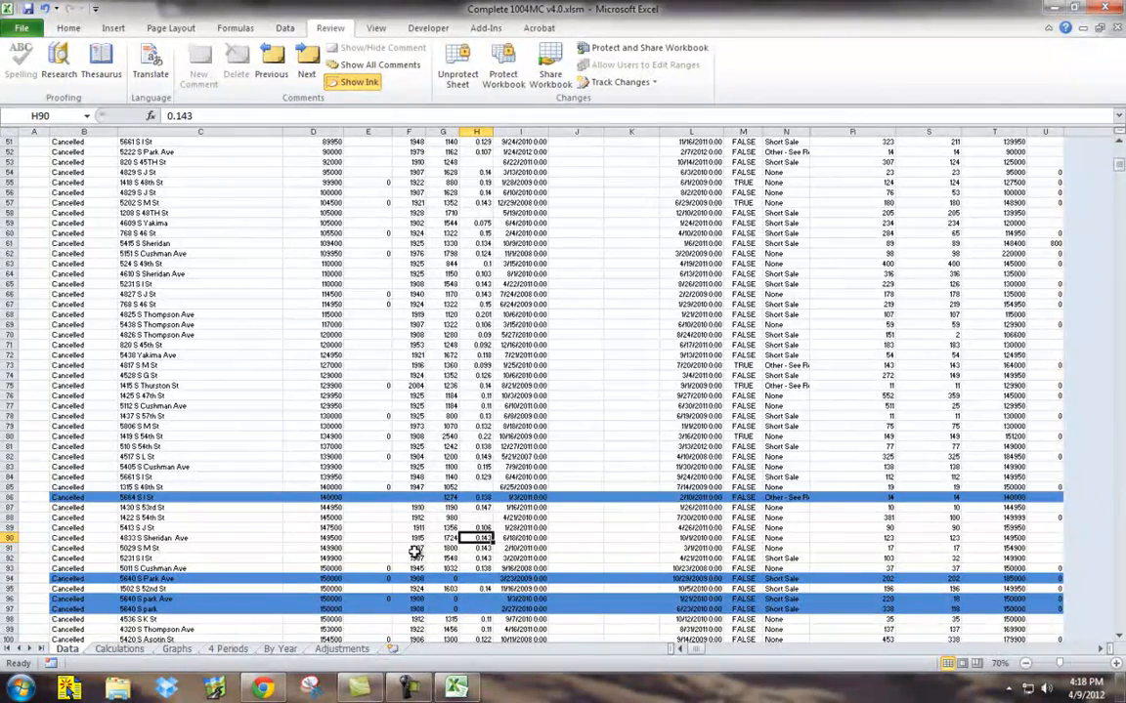
Step: Examine the SF values in the remaining highlighted rows, from row 94 down through the Expired and Pending listings
scroll(415, 553, "down", 1)
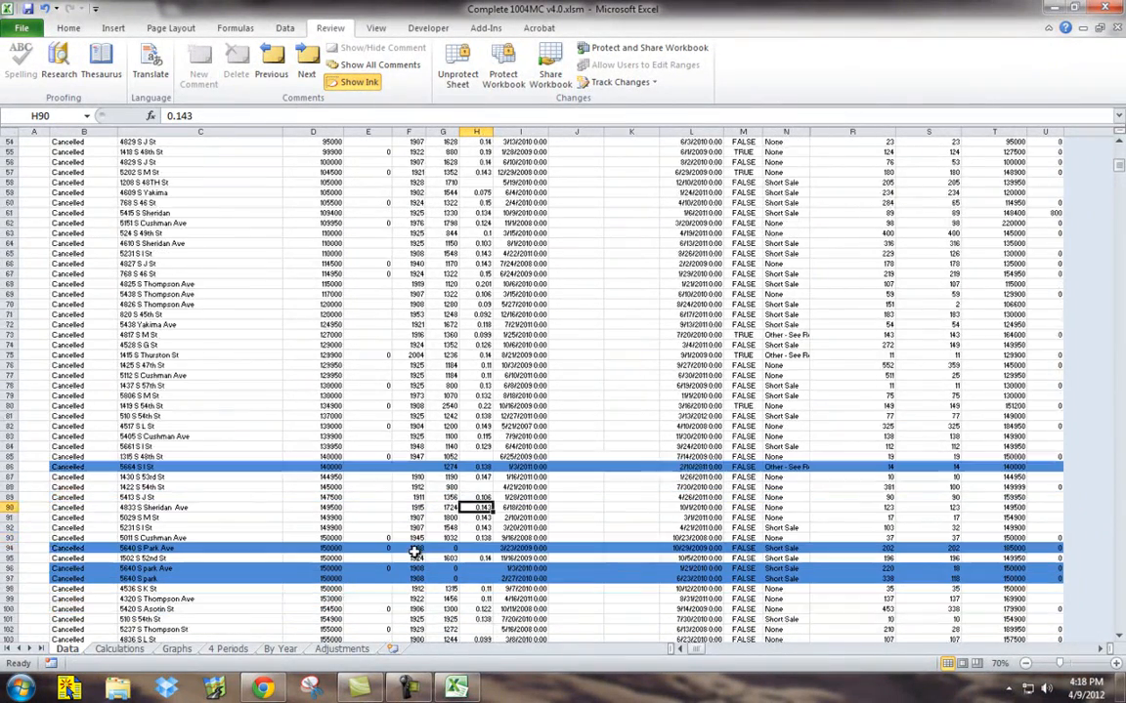
left_click(443, 548)
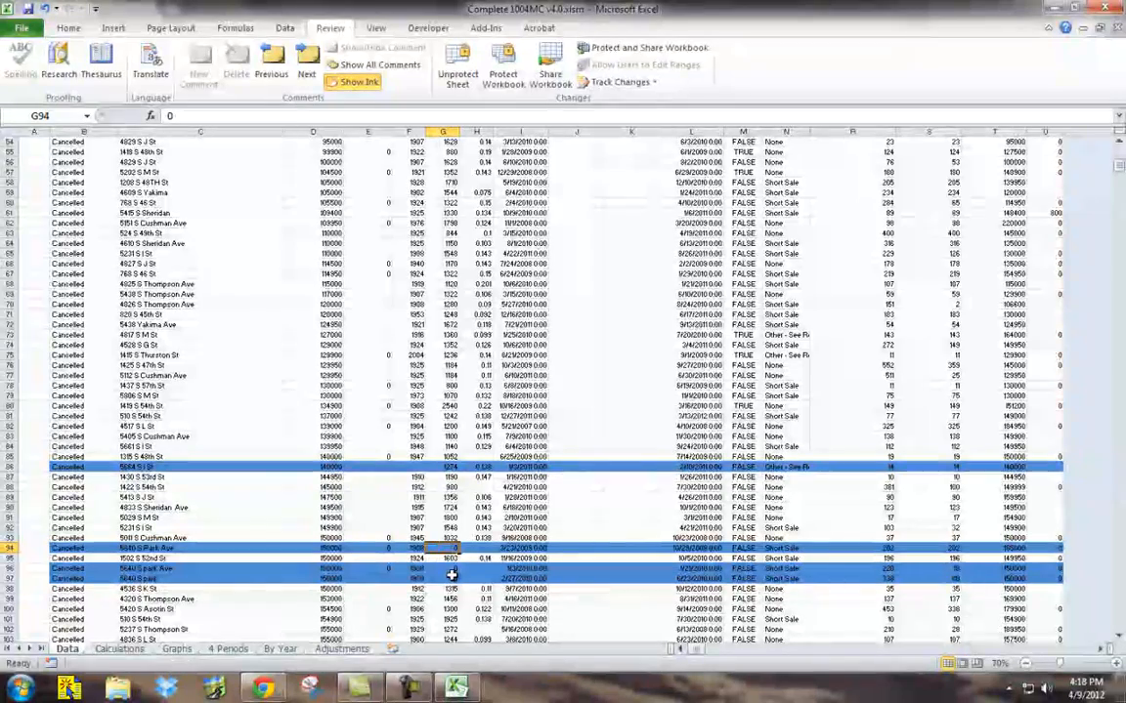
left_click(444, 576)
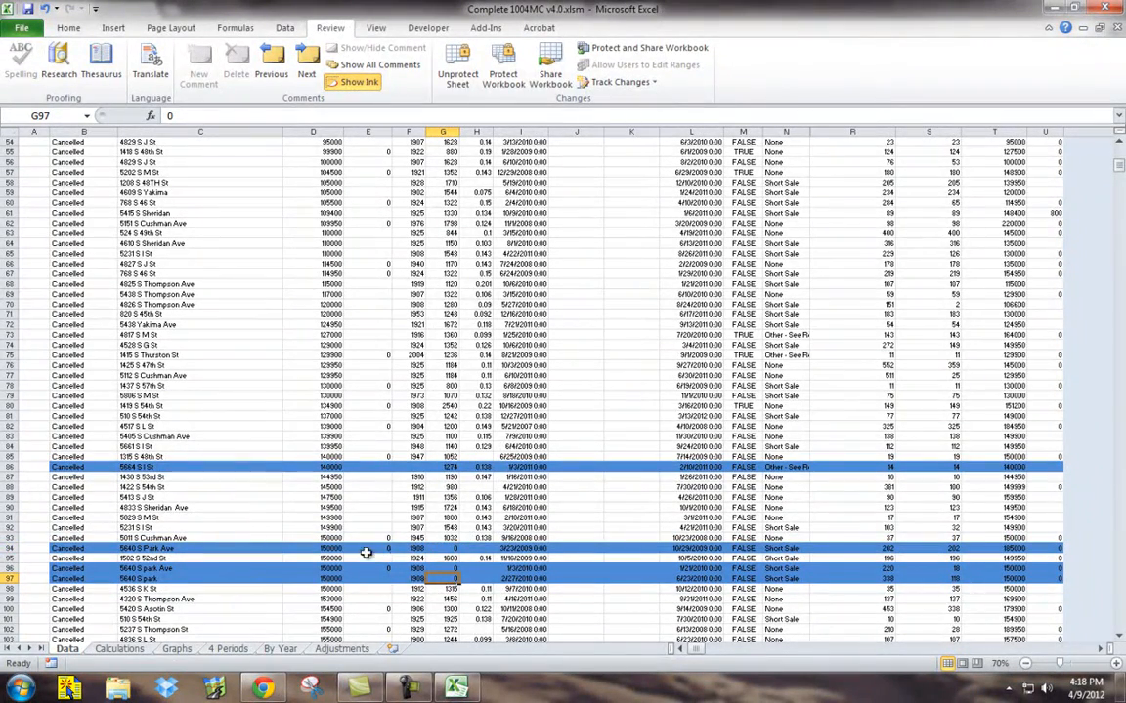
scroll(425, 608, "down", 5)
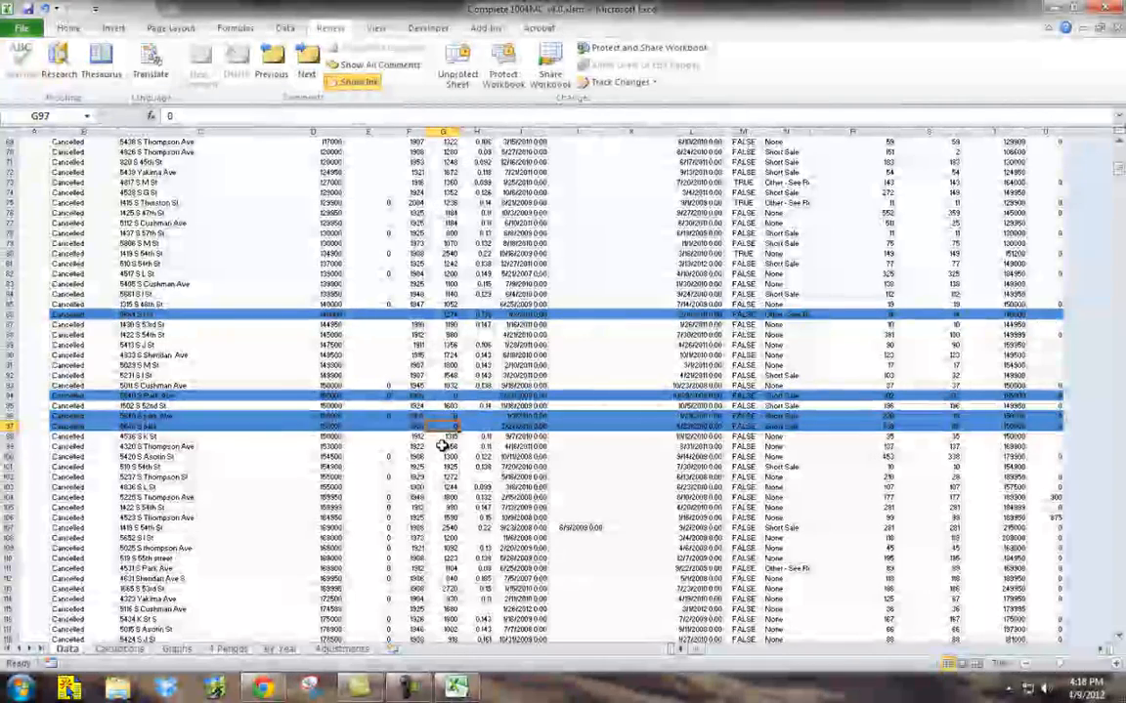
scroll(442, 461, "down", 13)
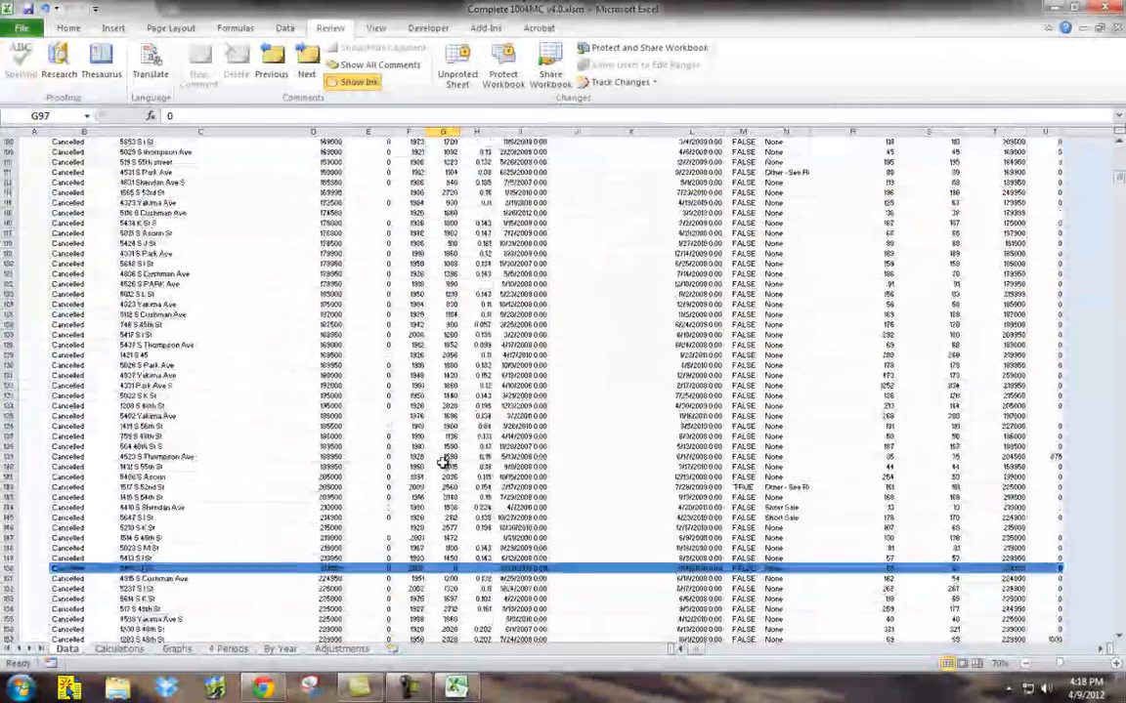
scroll(445, 461, "down", 20)
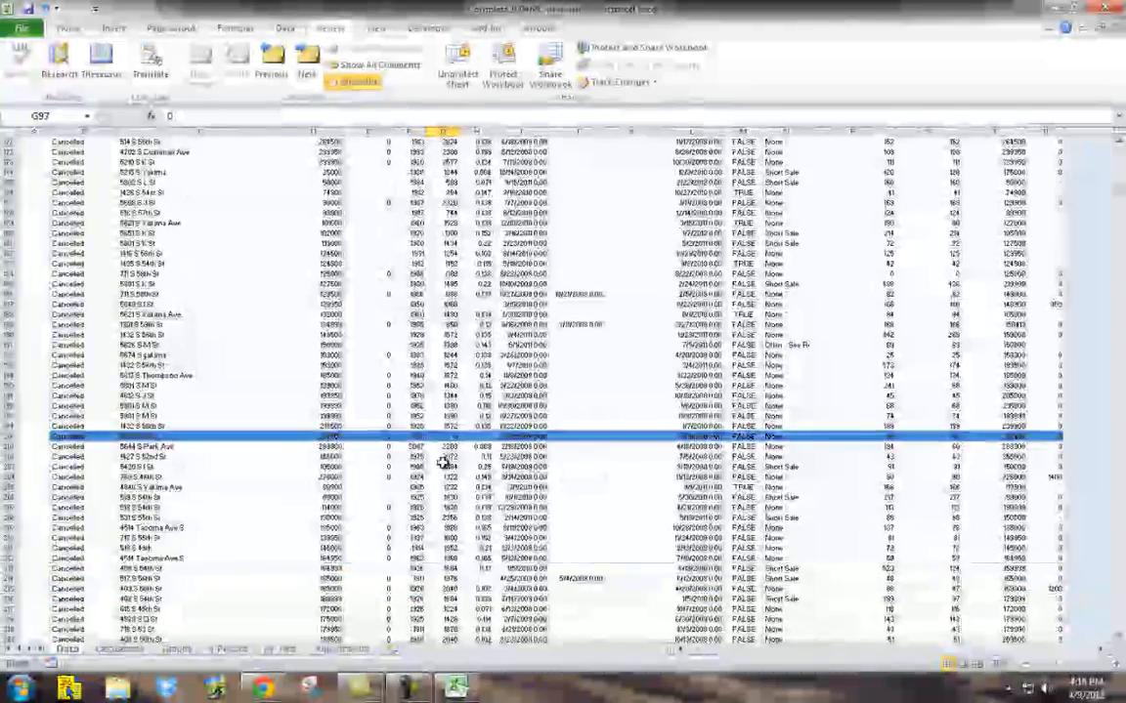
scroll(445, 461, "down", 20)
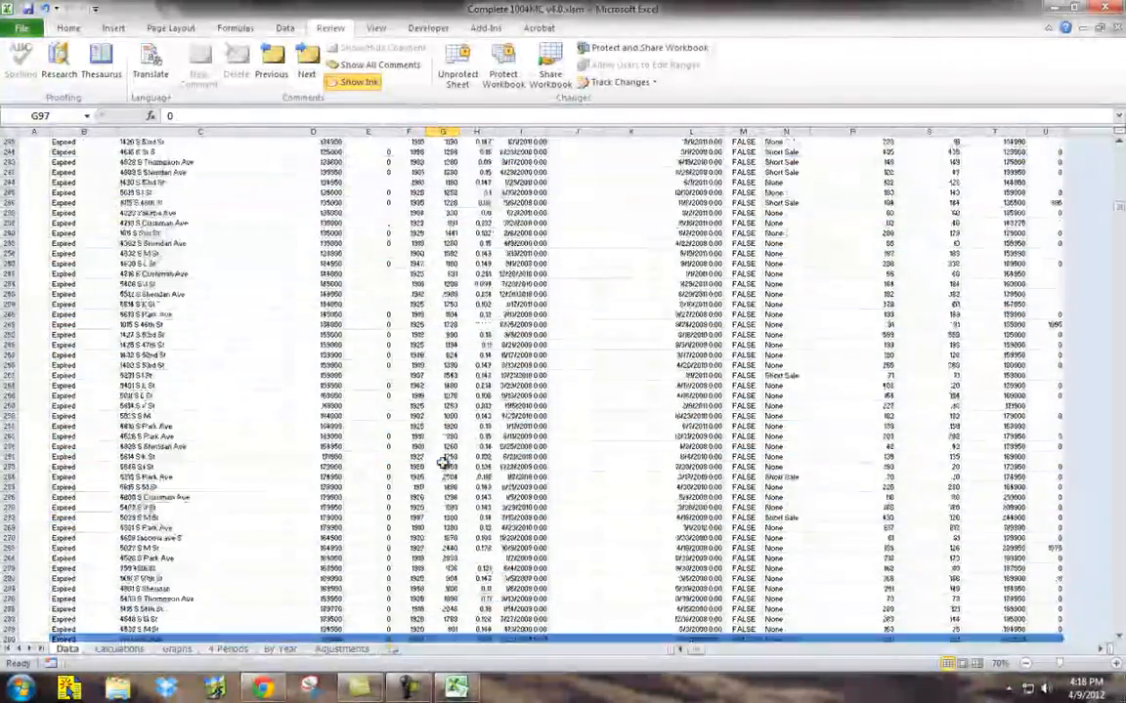
scroll(444, 461, "down", 20)
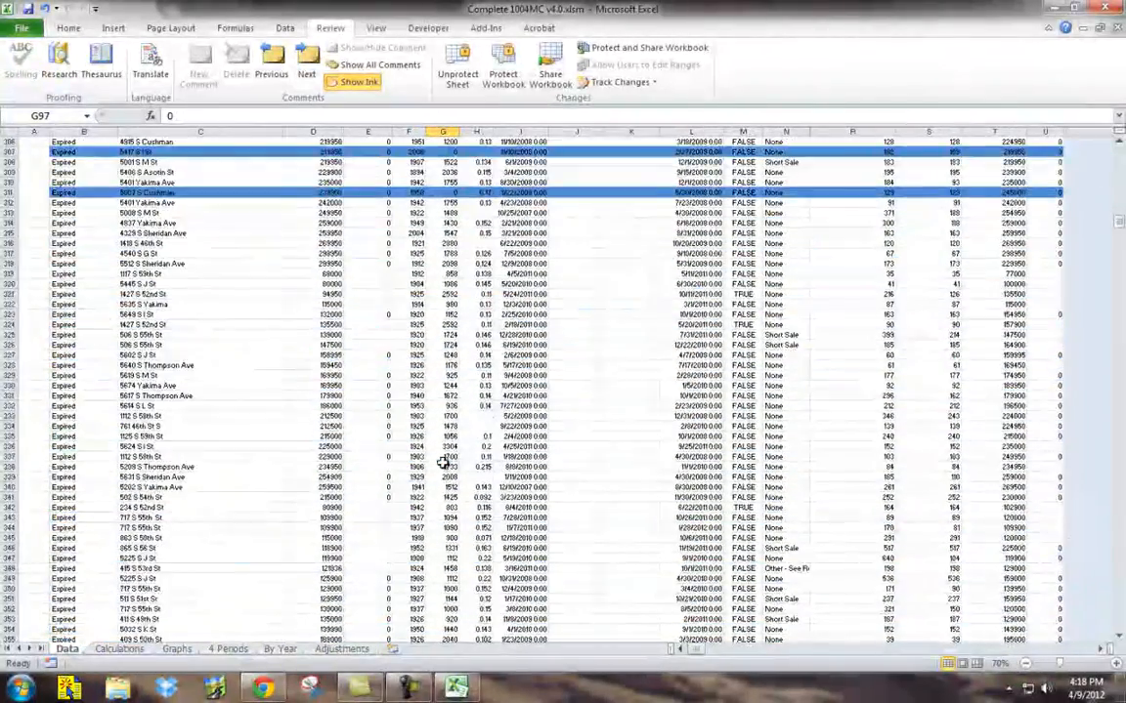
scroll(445, 461, "down", 11)
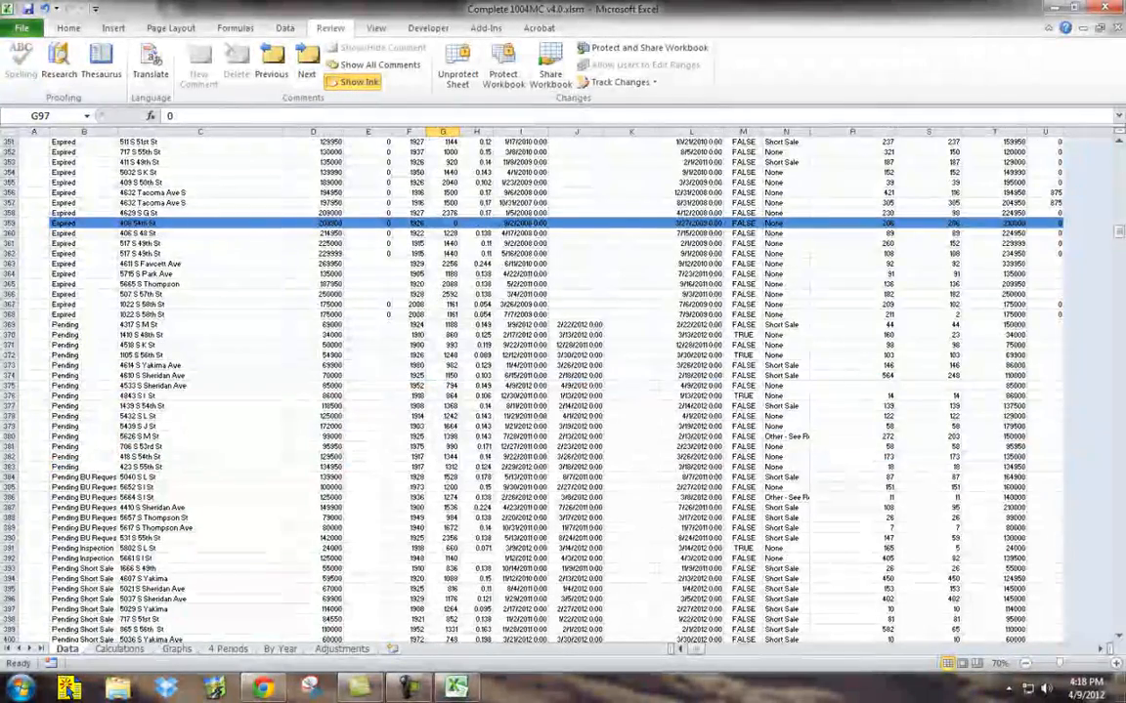
left_click_drag(1120, 235, 1119, 147)
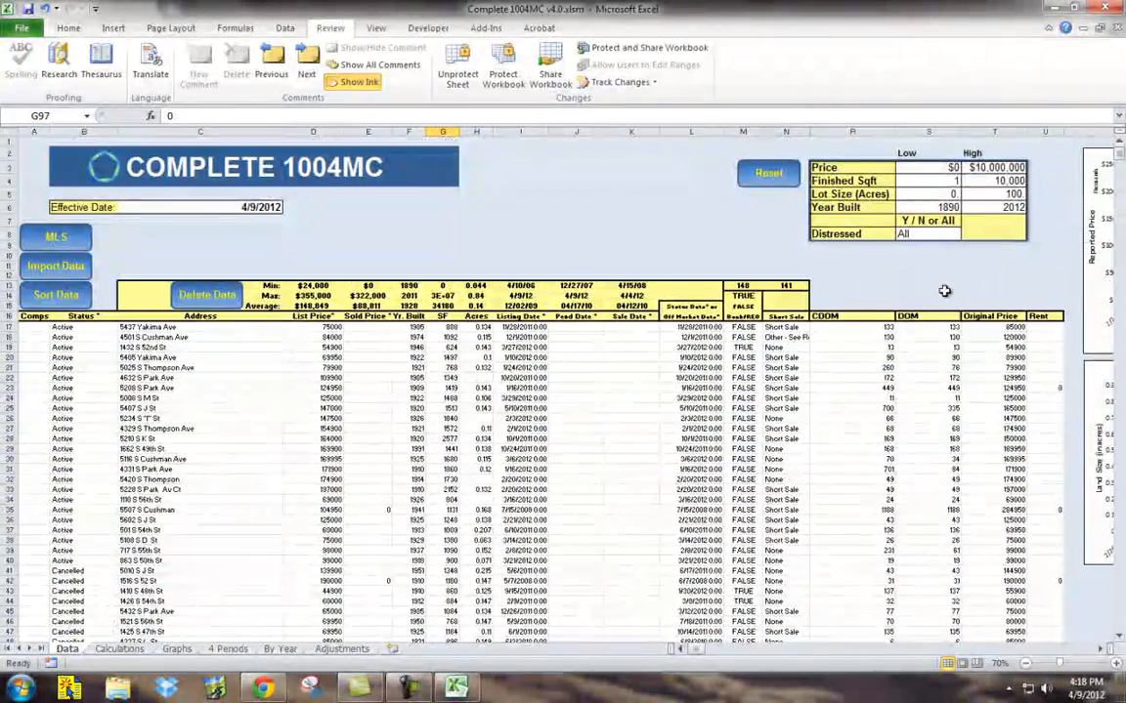
left_click(743, 388)
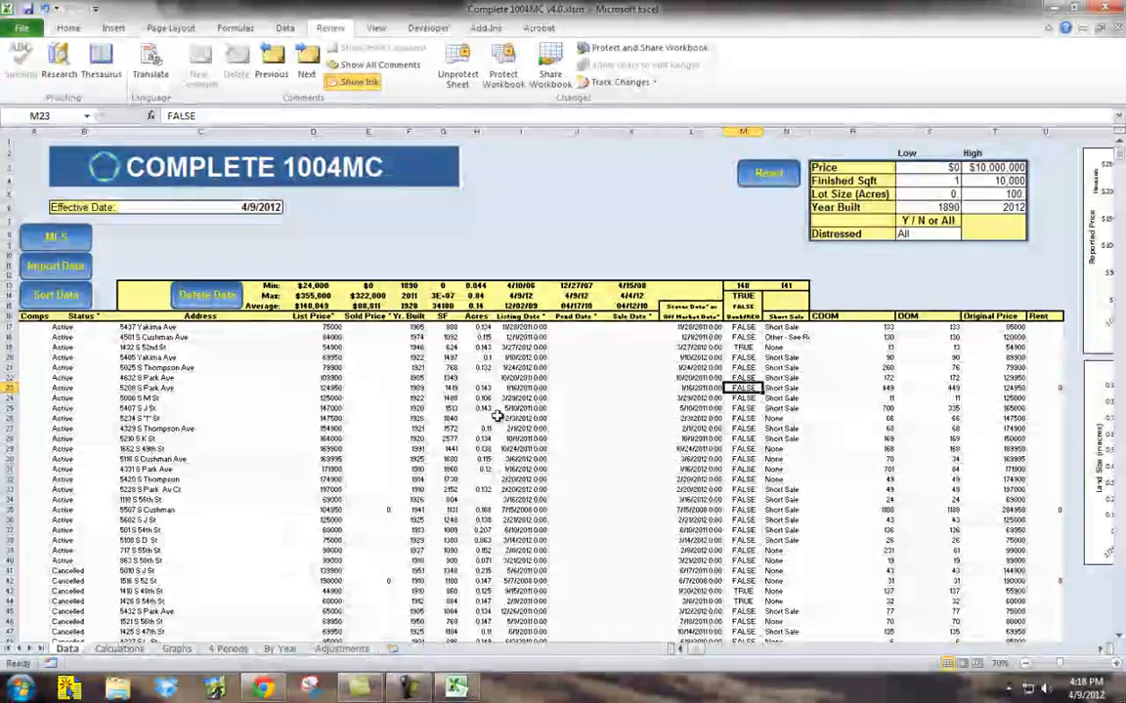